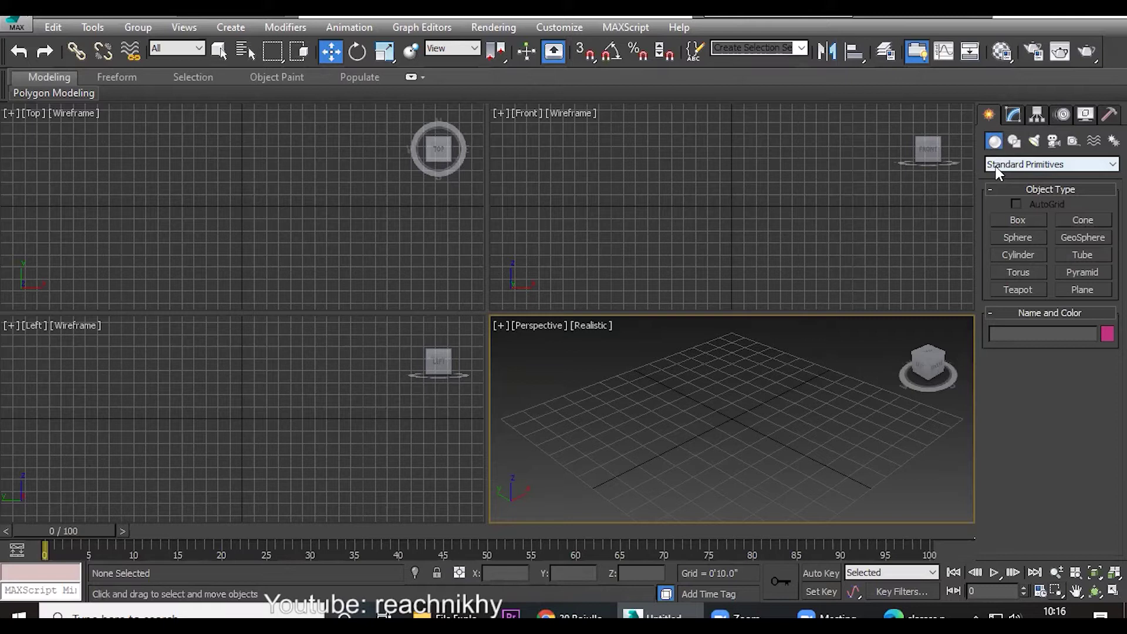
Step: Maximize the Perspective viewport and draw a box about 1'1.9" long, 5'2.4" wide and 2'7.7" high
left_click(1004, 221)
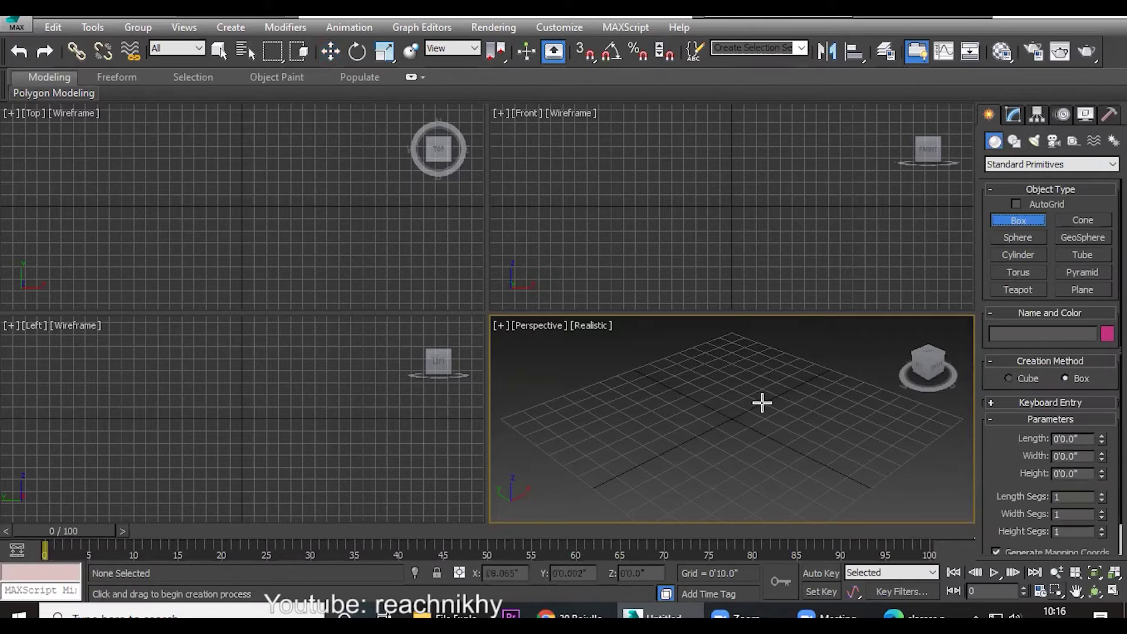
left_click(1113, 589)
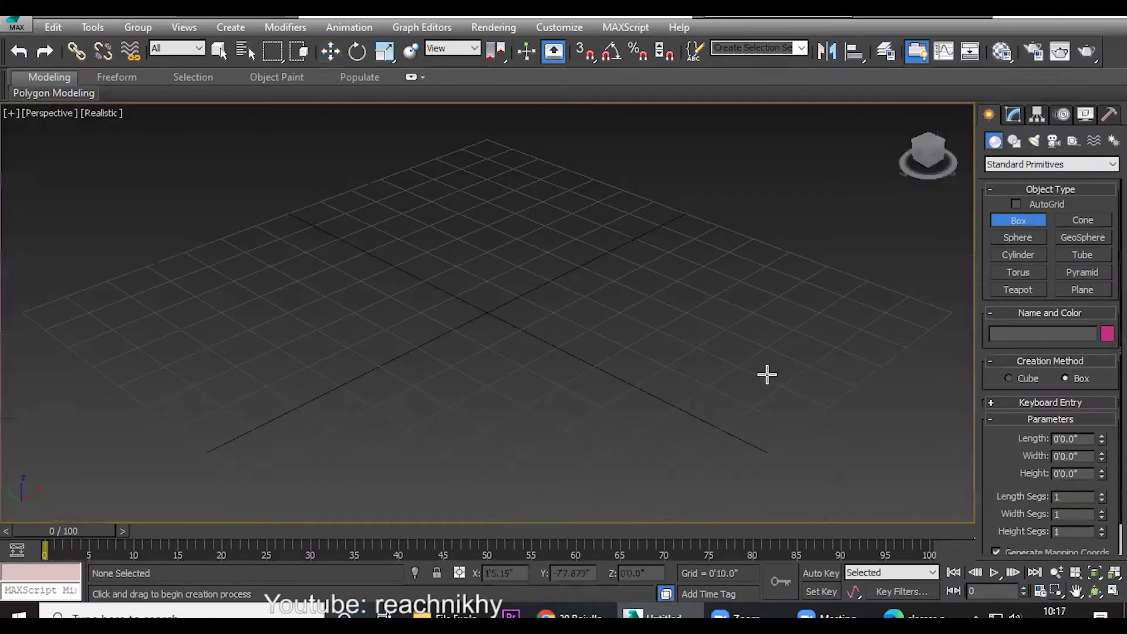
left_click_drag(592, 271, 337, 350)
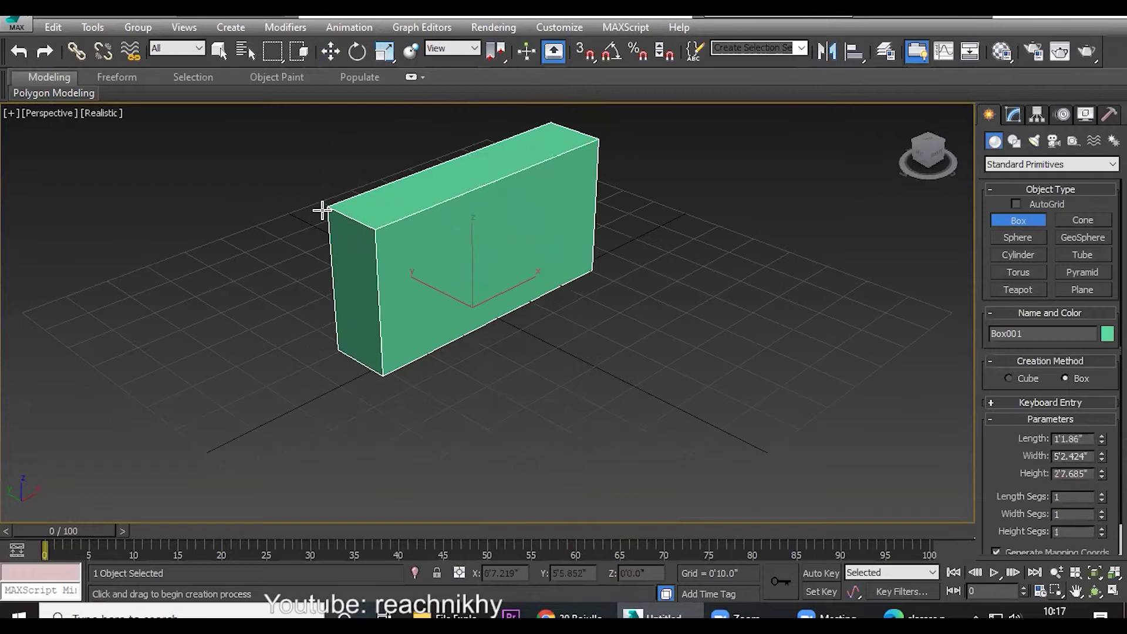
left_click(322, 209)
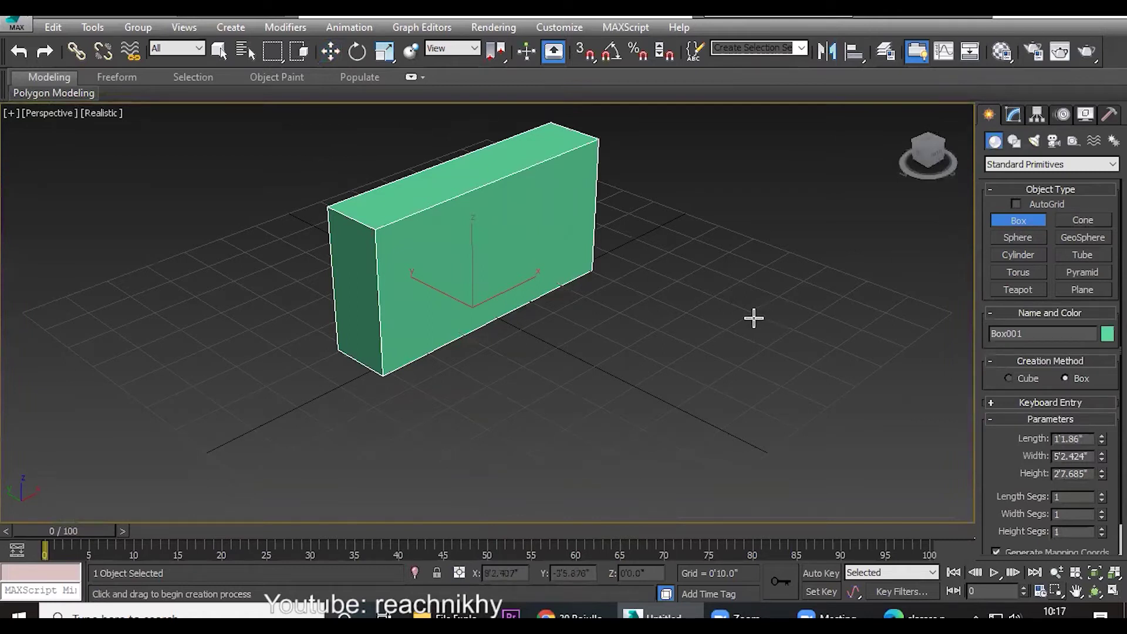
Step: Draw four more boxes of different sizes on the grid around the first one, one of them a thin slab
left_click_drag(679, 303, 818, 362)
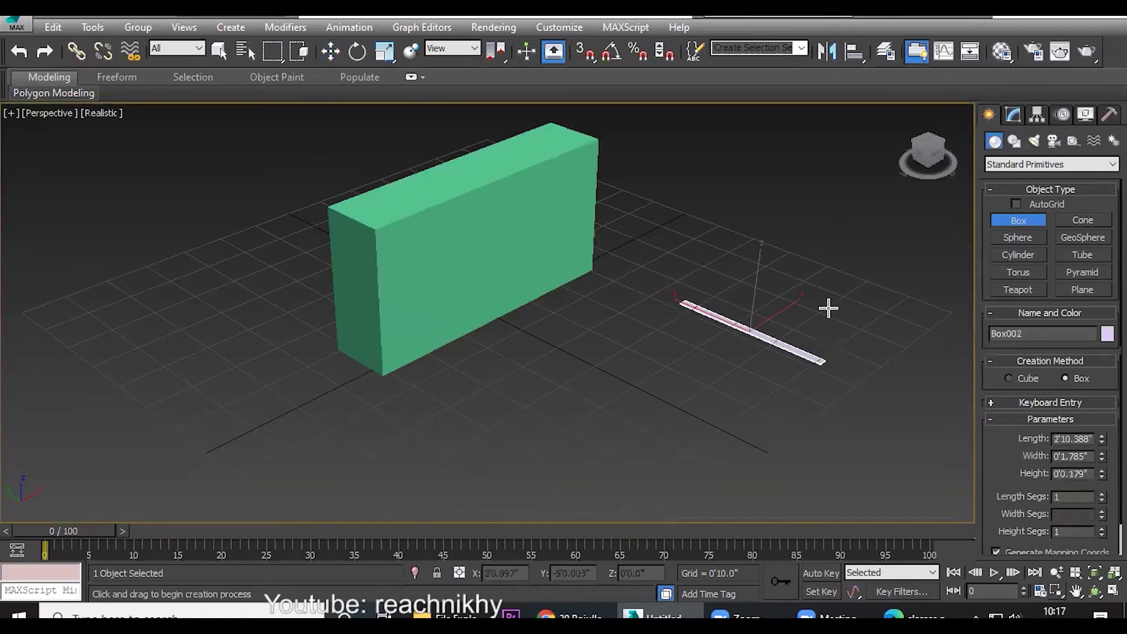
left_click(827, 301)
left_click_drag(570, 366, 614, 447)
left_click(614, 350)
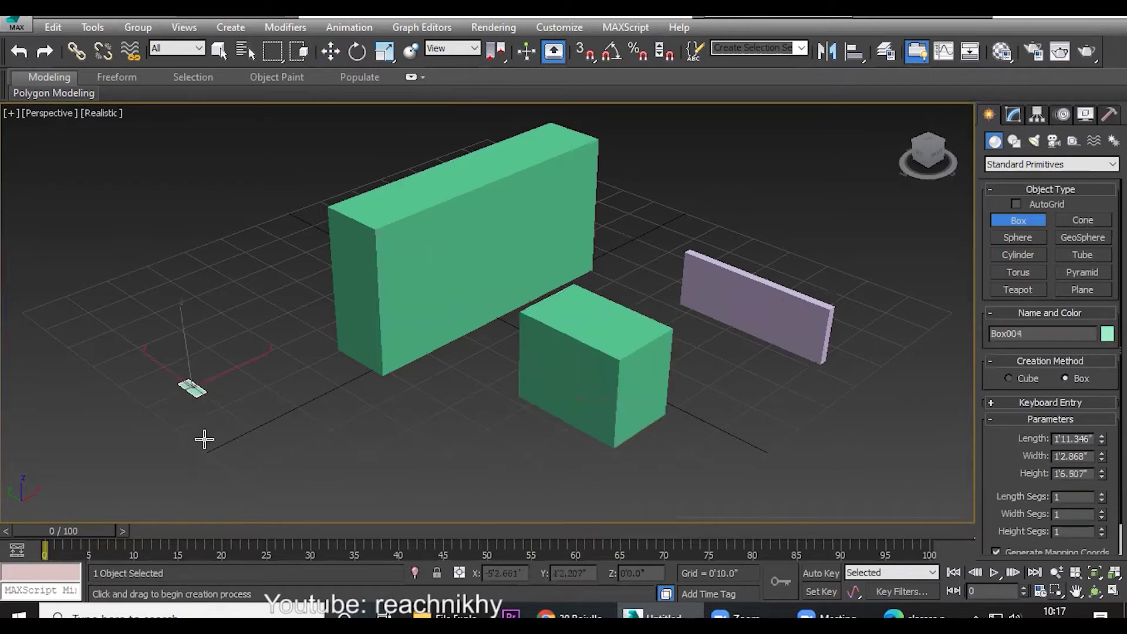
left_click_drag(188, 379, 208, 458)
left_click(202, 315)
left_click_drag(381, 449, 405, 478)
left_click(385, 370)
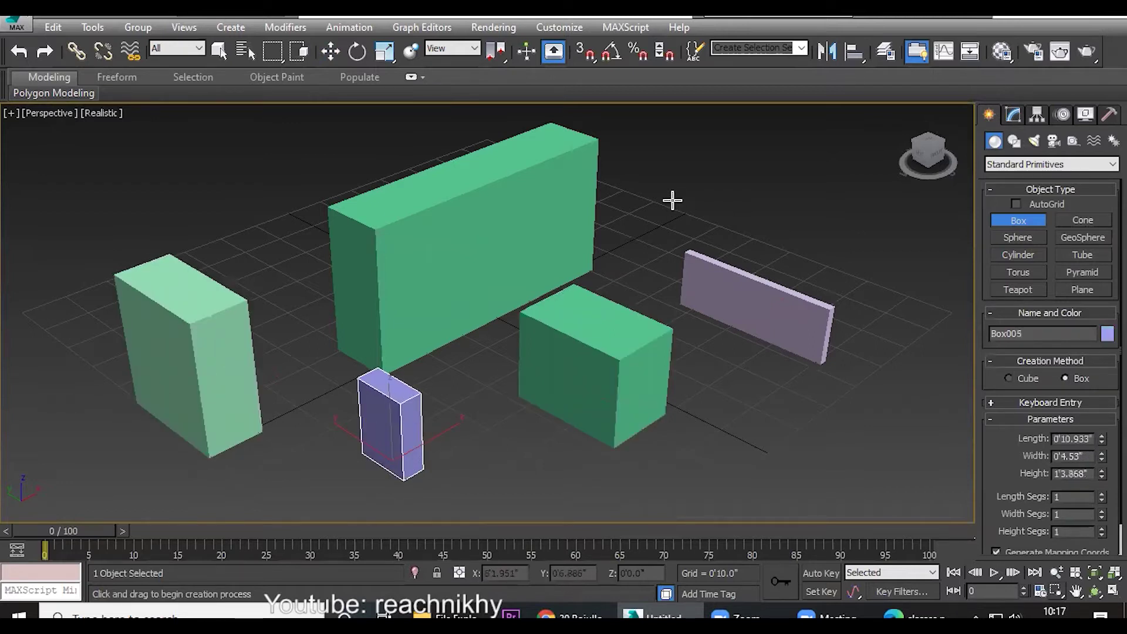
Step: Draw five more boxes of varied sizes across the grid, ending with one about 3'3.8" long, 1'8.8" wide and 1'10.5" high
left_click_drag(673, 205, 688, 242)
left_click(687, 130)
left_click_drag(722, 385, 764, 406)
left_click(758, 345)
left_click_drag(868, 395, 925, 473)
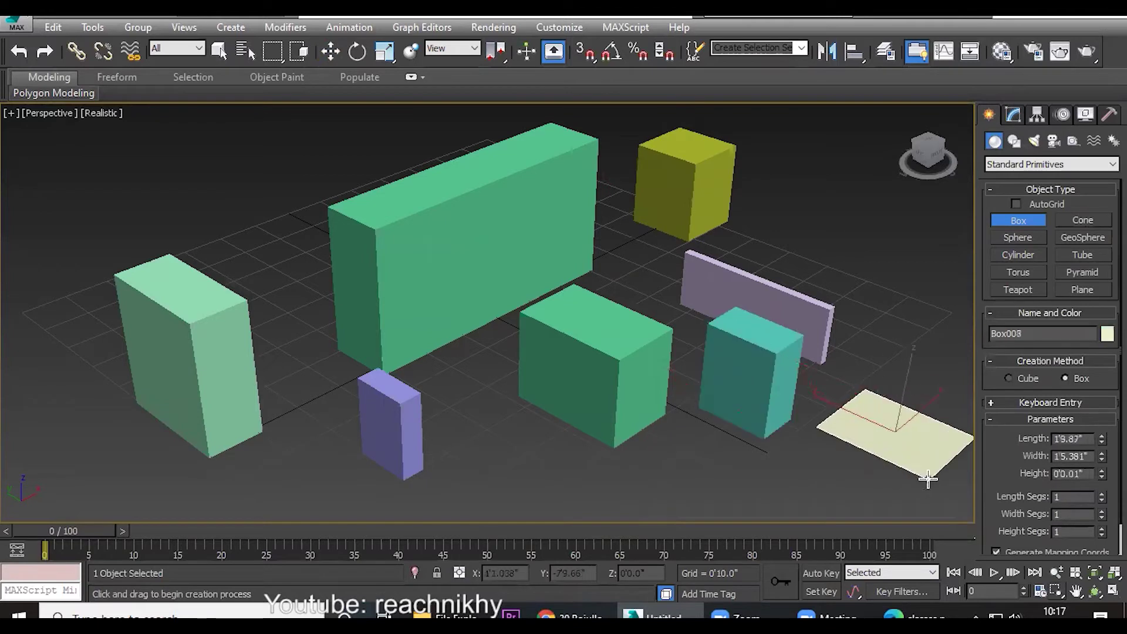
left_click(921, 364)
left_click_drag(455, 398, 533, 503)
left_click(237, 241)
left_click_drag(254, 230, 276, 305)
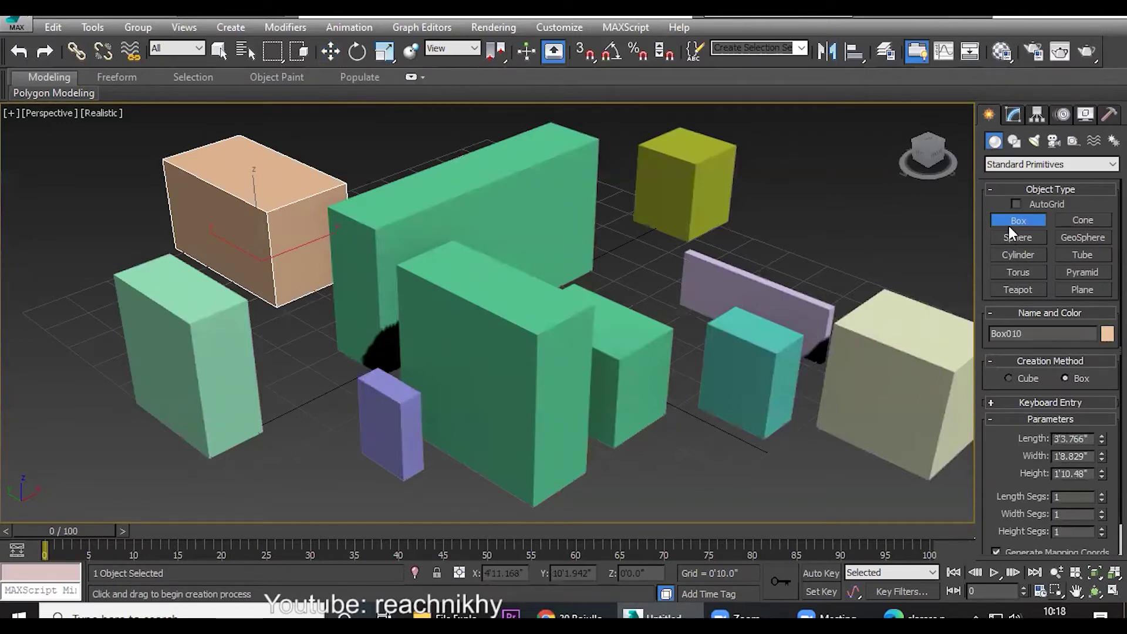
Step: Move the long green box a short way along the X axis and shift the tall green box in front of it slightly
left_click(329, 51)
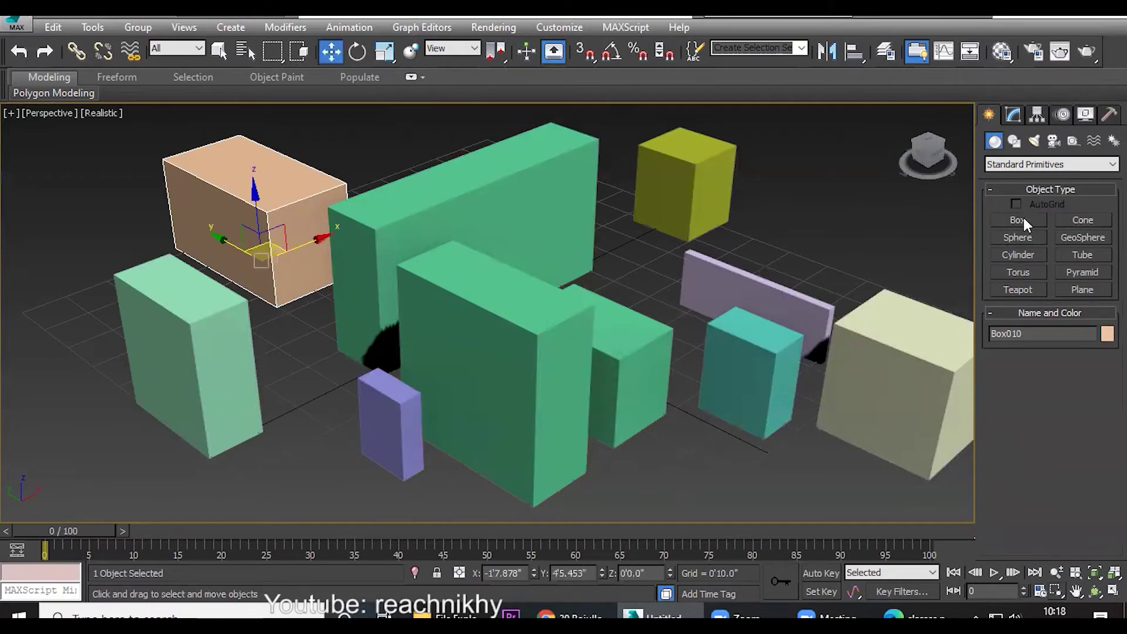
left_click(594, 239)
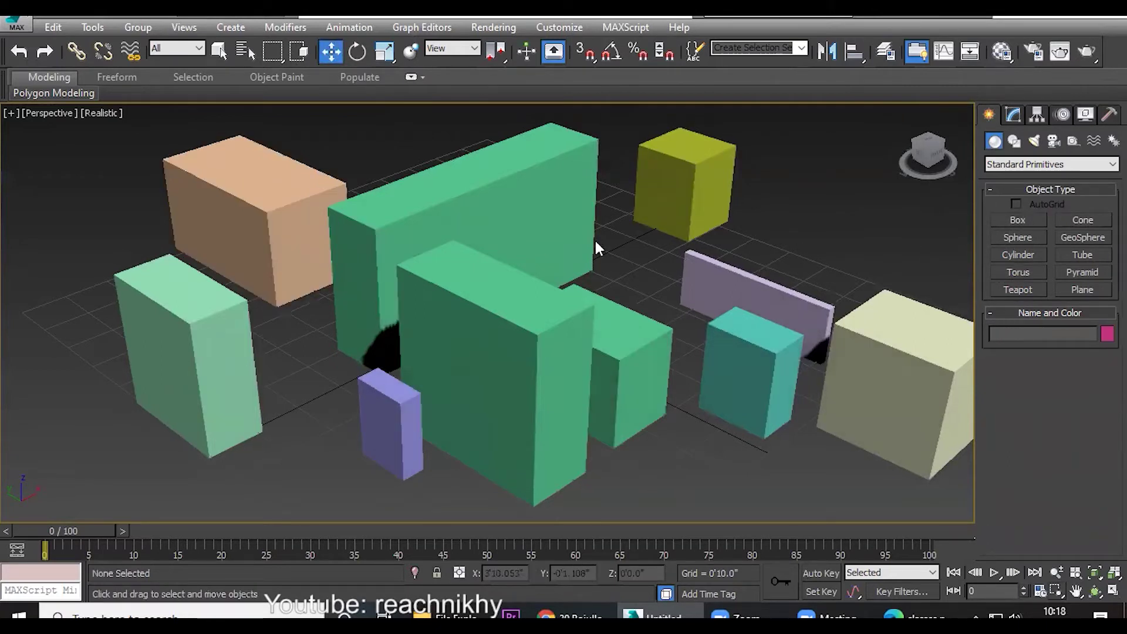
left_click(472, 197)
left_click_drag(497, 289, 473, 303)
left_click(541, 434)
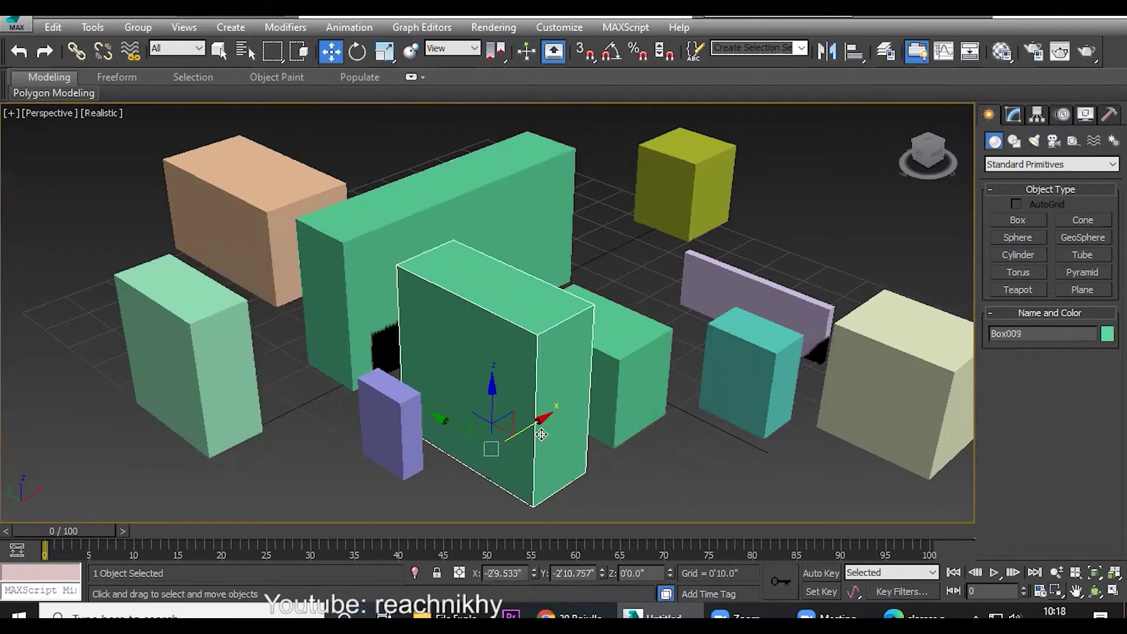
mouse_move(534, 426)
left_mouse_down()
mouse_move(564, 418)
mouse_move(516, 424)
left_mouse_up()
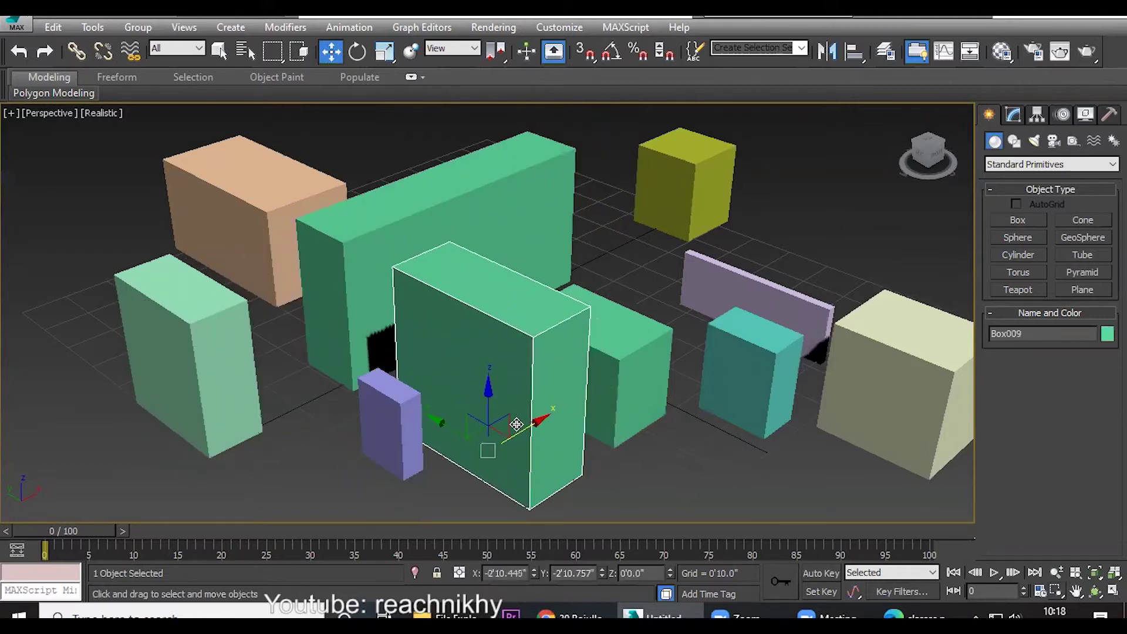
Step: Reset the scene without saving the changes
left_click(16, 24)
left_click(50, 97)
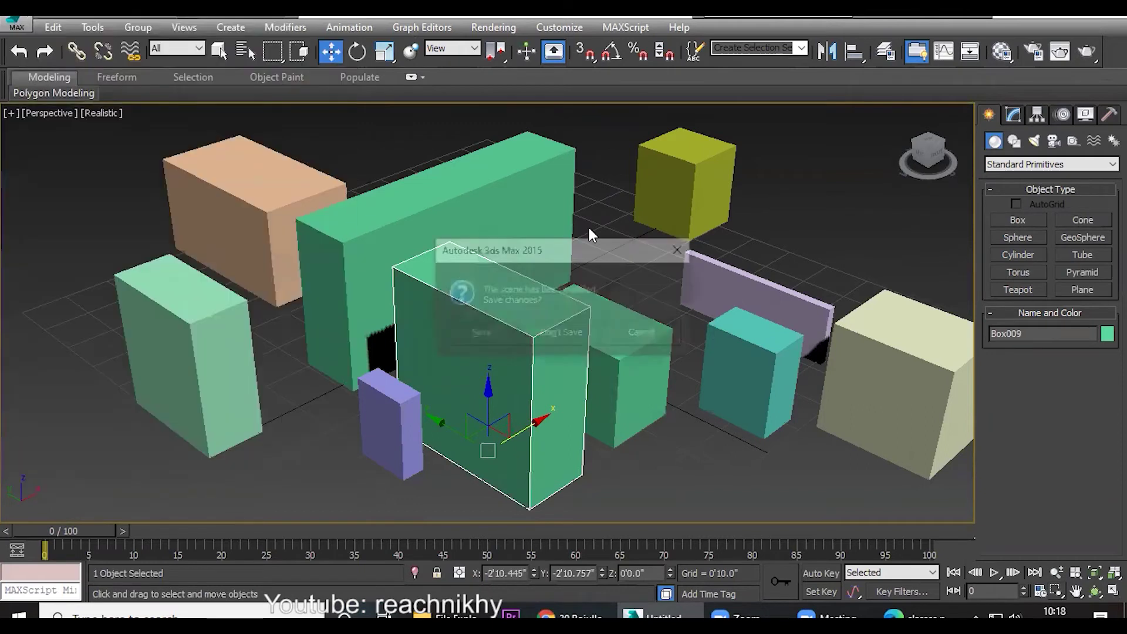
left_click(541, 333)
left_click(510, 335)
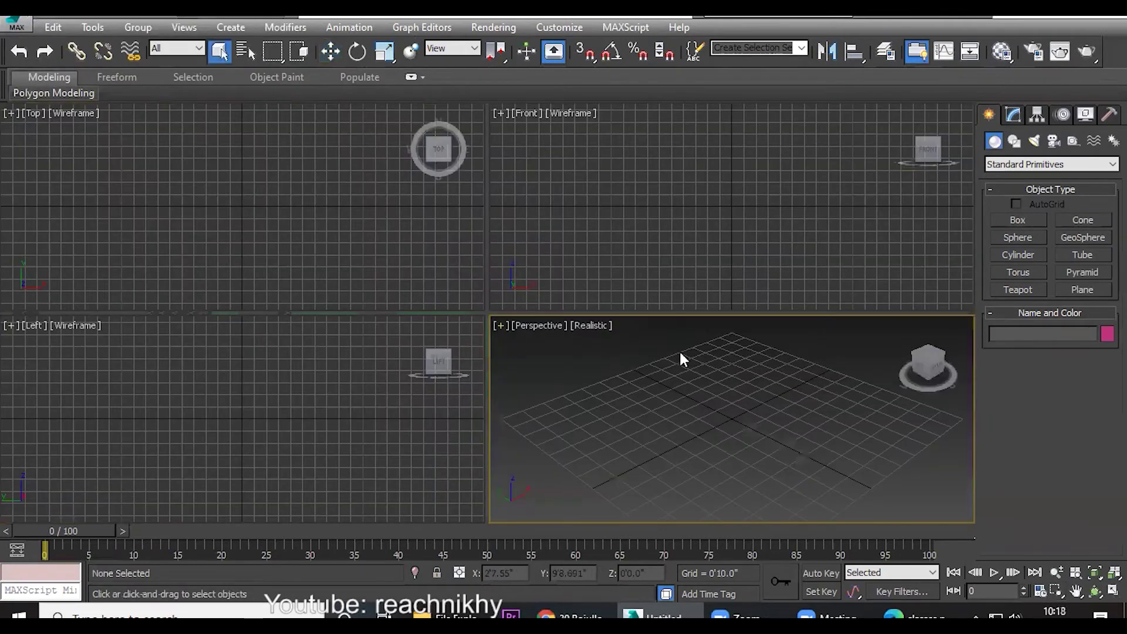
Step: Draw a box about 2'3.1" long, 4'4.8" wide and 2'8.4" high in the maximized Perspective viewport
left_click(1113, 590)
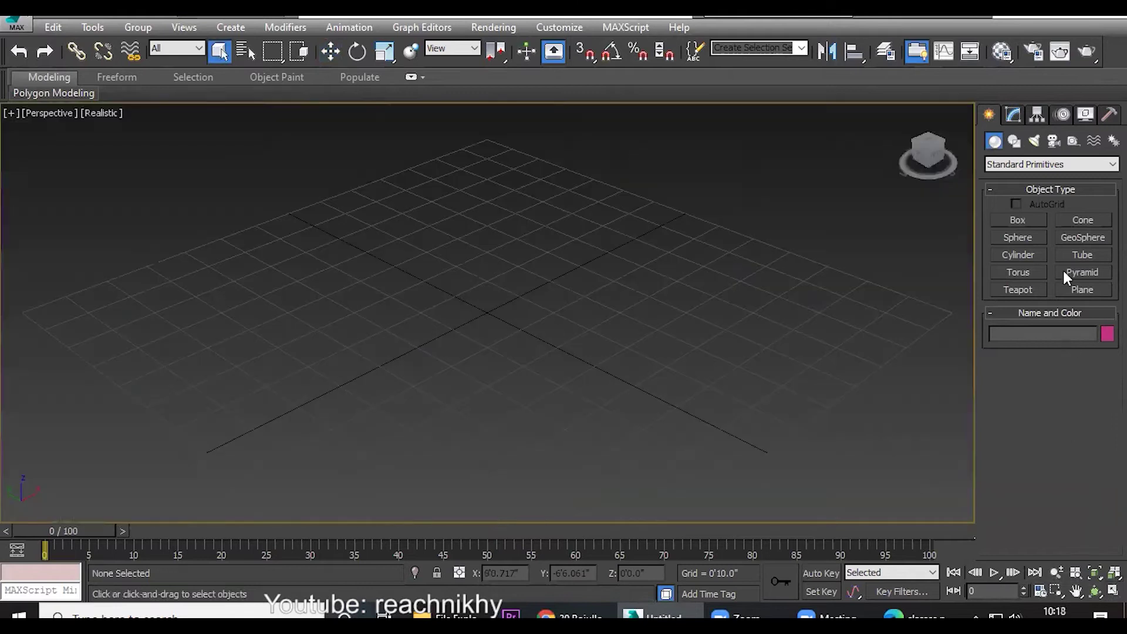
left_click(1017, 221)
left_click_drag(503, 296, 402, 422)
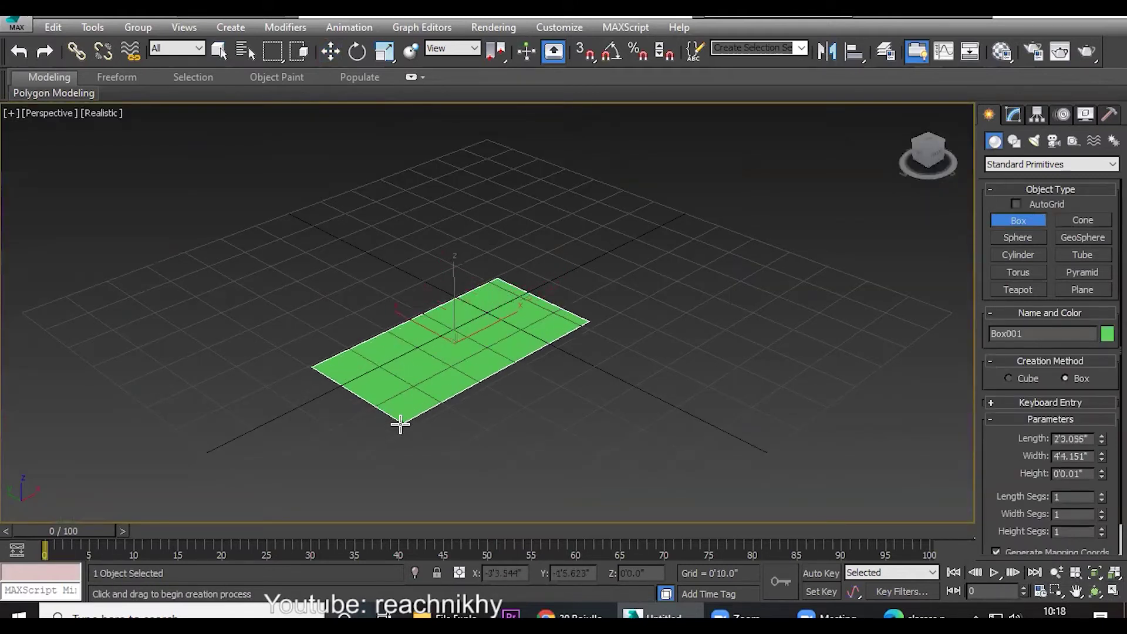
left_click(425, 292)
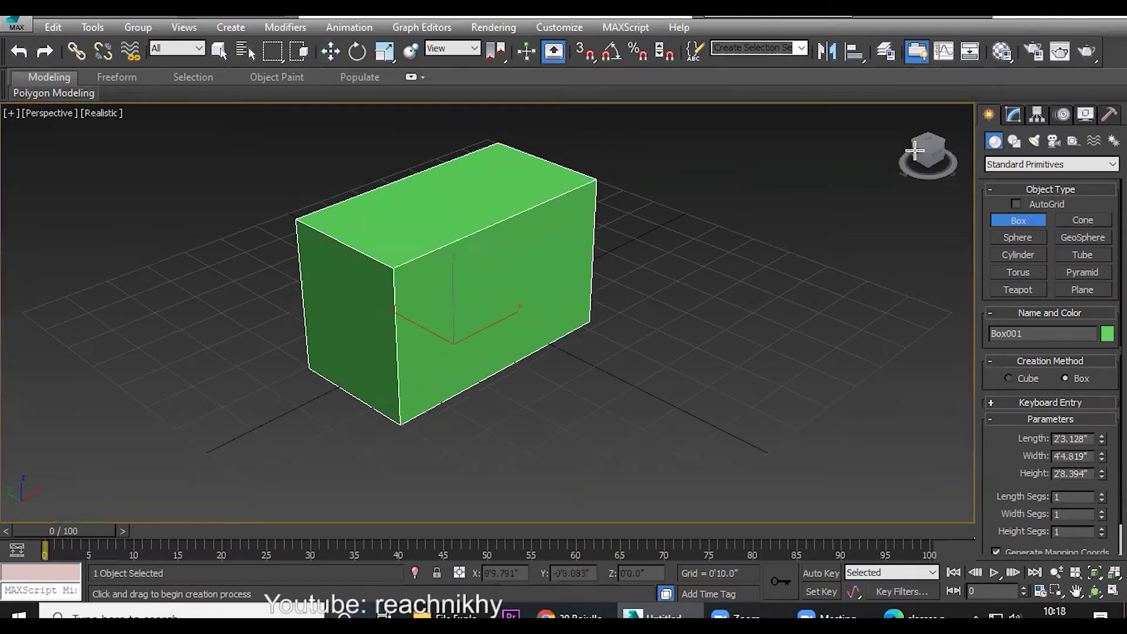
Step: Collapse the box's creation settings sections and expand all of them, including Keyboard Entry
left_click(993, 189)
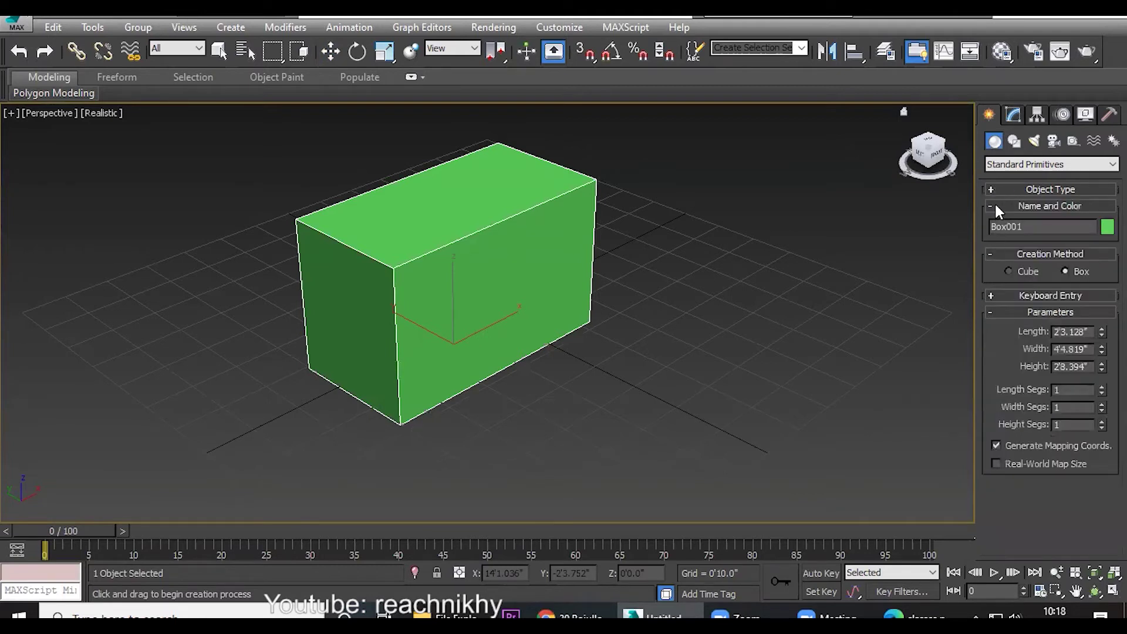
left_click(991, 206)
left_click(994, 222)
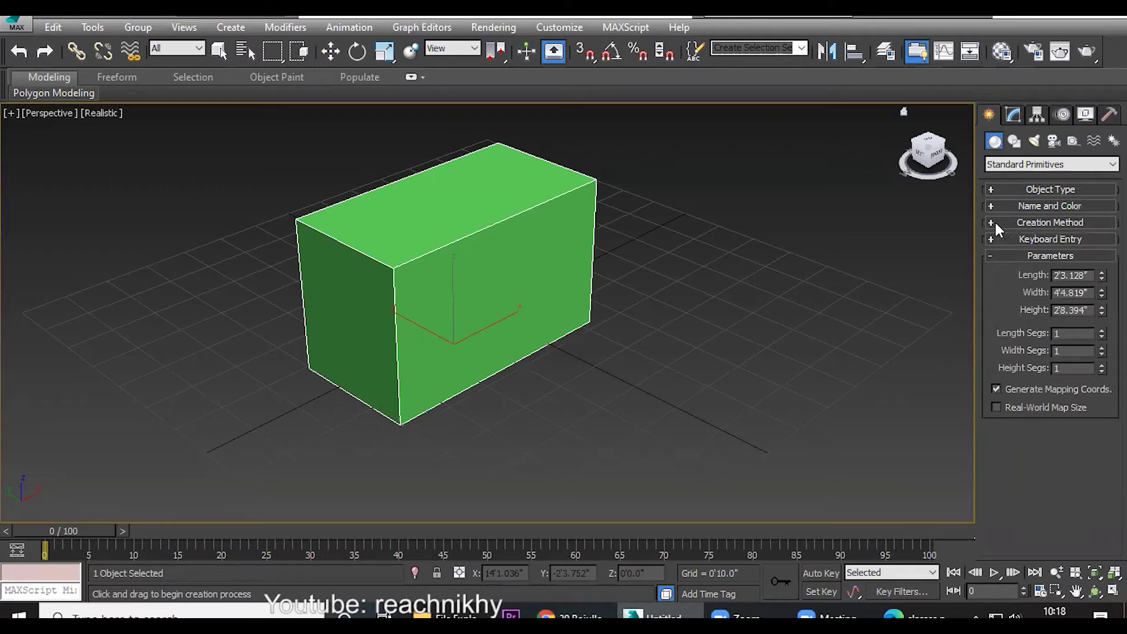
left_click(992, 258)
left_click(991, 257)
left_click(992, 237)
left_click(996, 221)
left_click(996, 205)
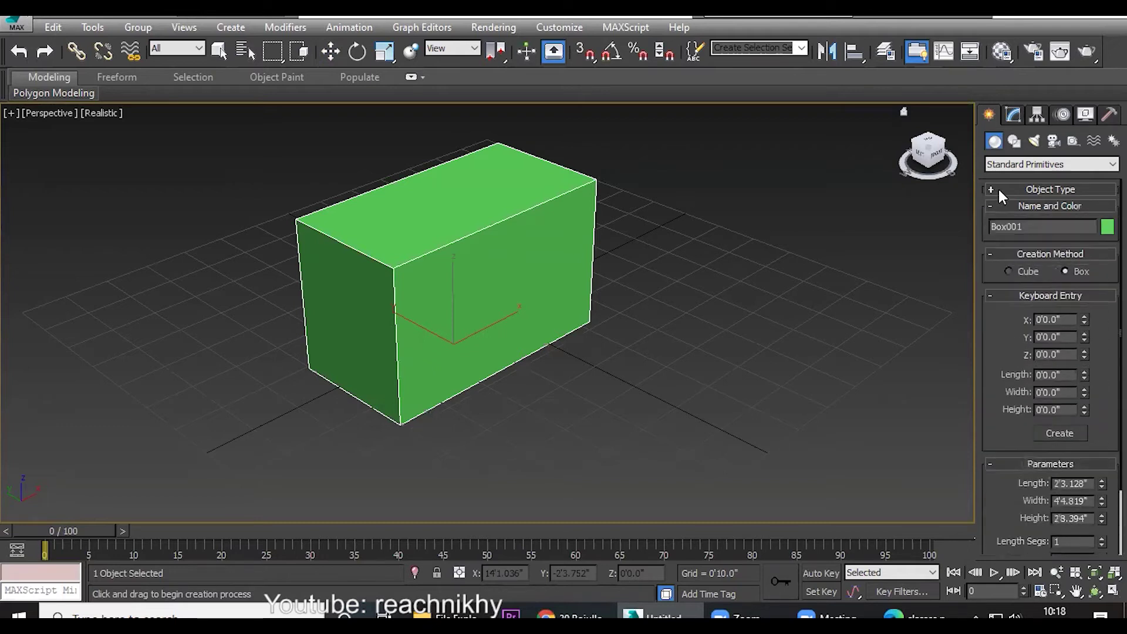
left_click(999, 189)
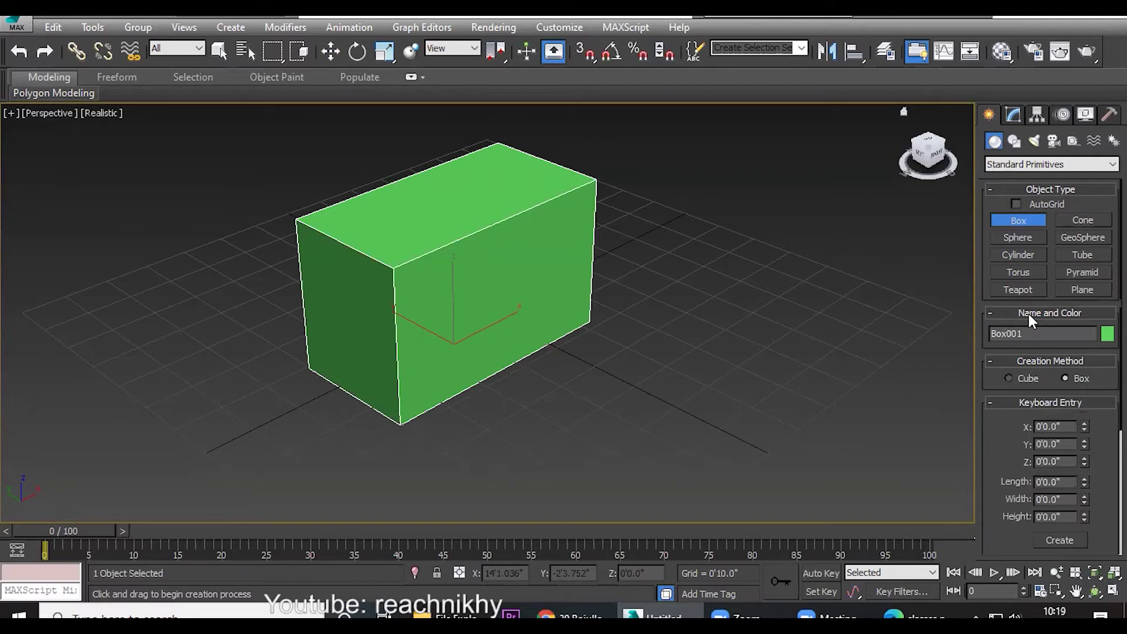
Step: Rename the box to "First box"
double_click(1027, 333)
type("First n")
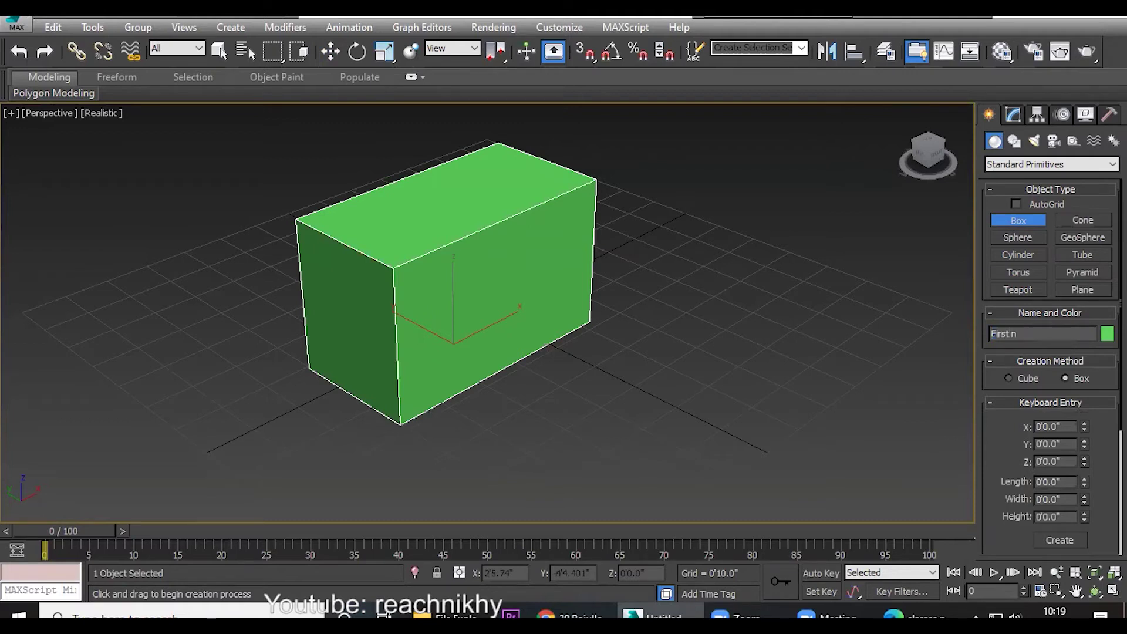
key("BackSpace")
type("box")
Step: Change the box's object color to light green
left_click(1106, 334)
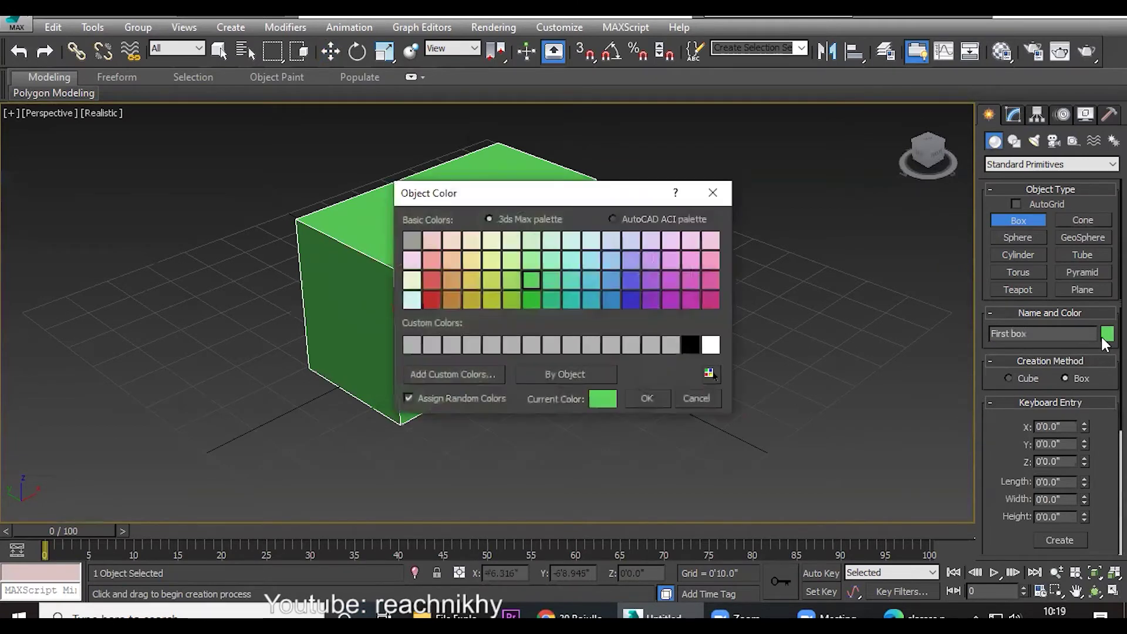
left_click(551, 259)
left_click(645, 398)
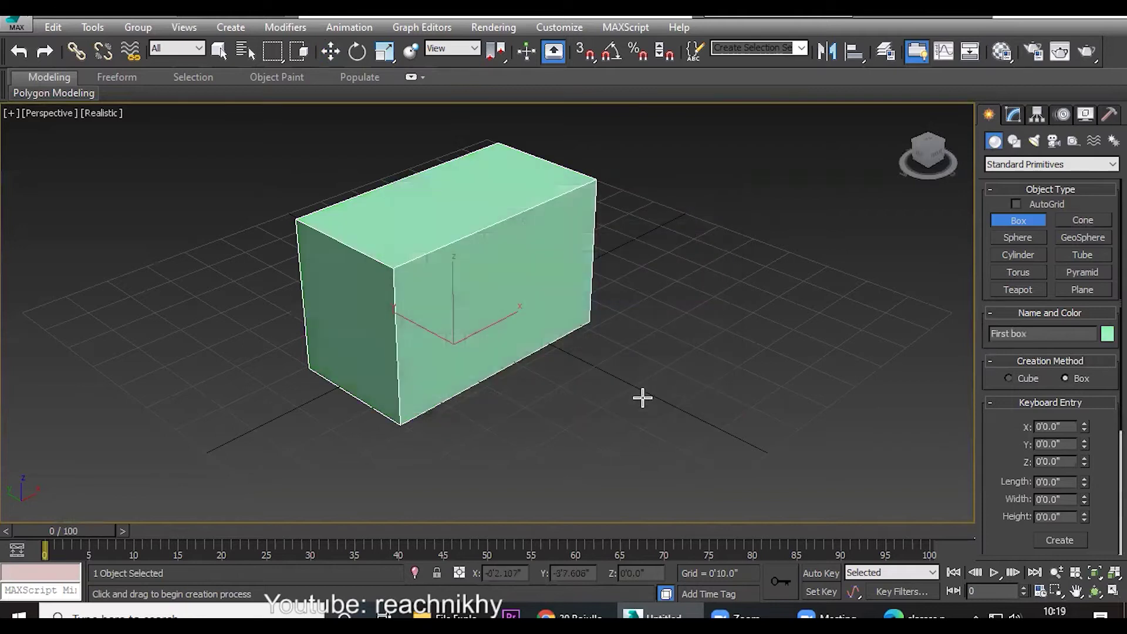
Step: Change the box's object color to gray and collapse the Name and Color section
left_click(1106, 334)
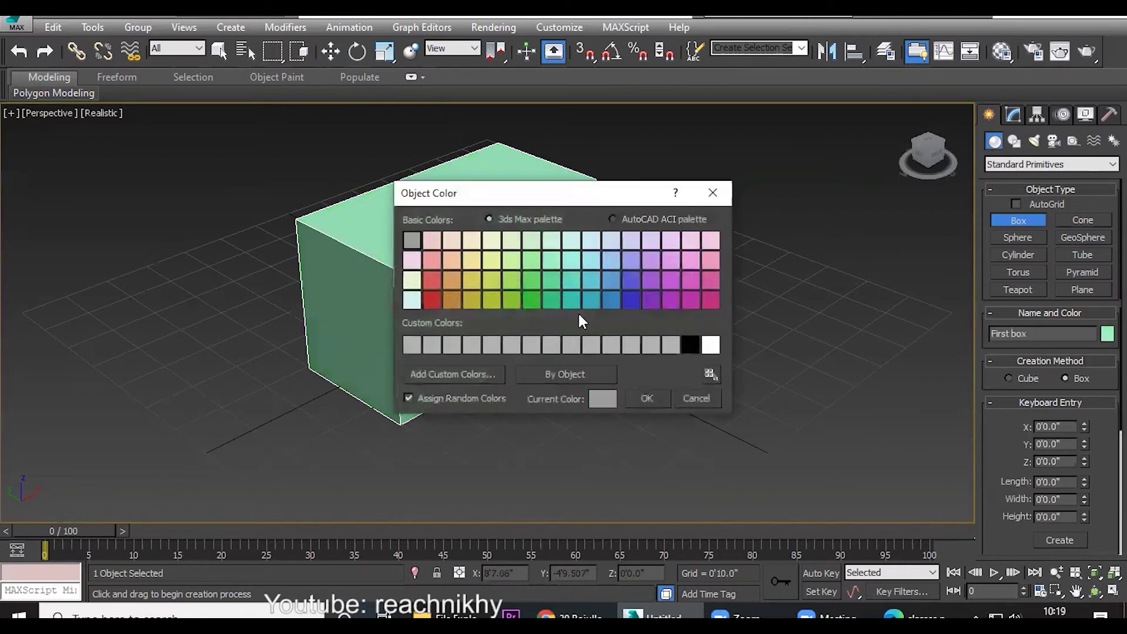
left_click(645, 398)
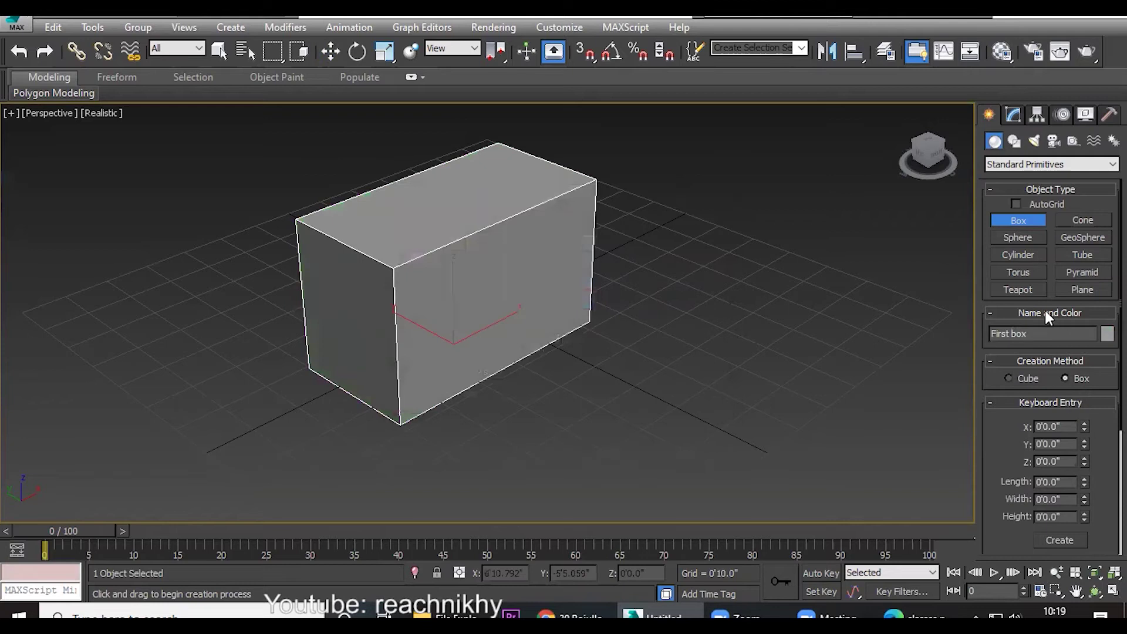
left_click(1036, 321)
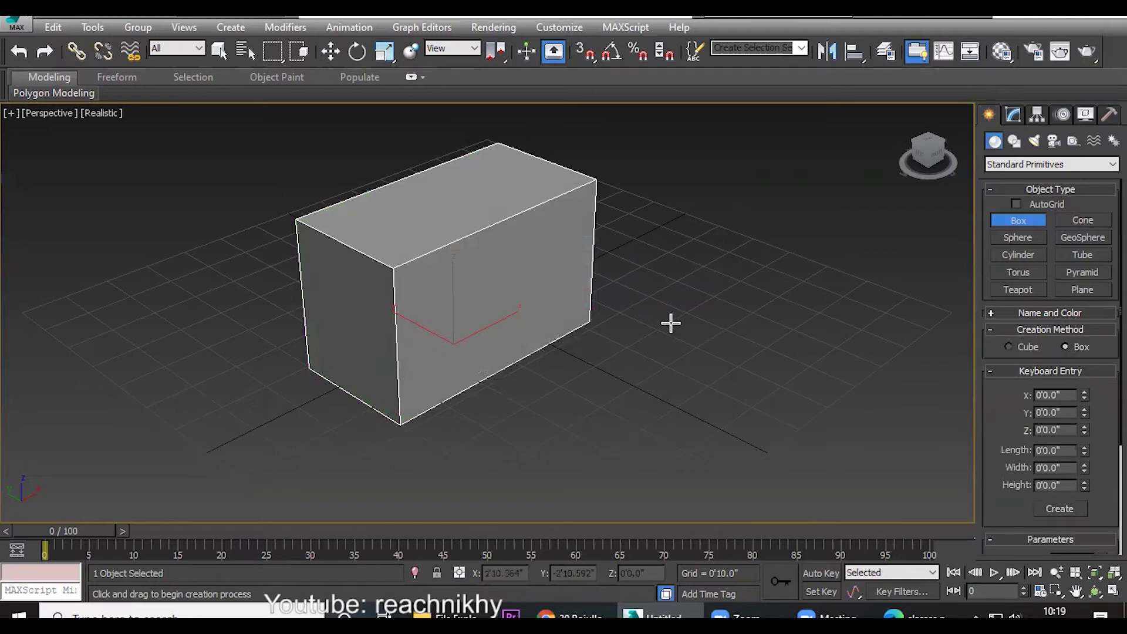
Step: Draw a second box beside the gray one, and draw four cubes around them using the Cube creation method
left_click_drag(742, 280, 757, 311)
left_click_drag(774, 381, 775, 460)
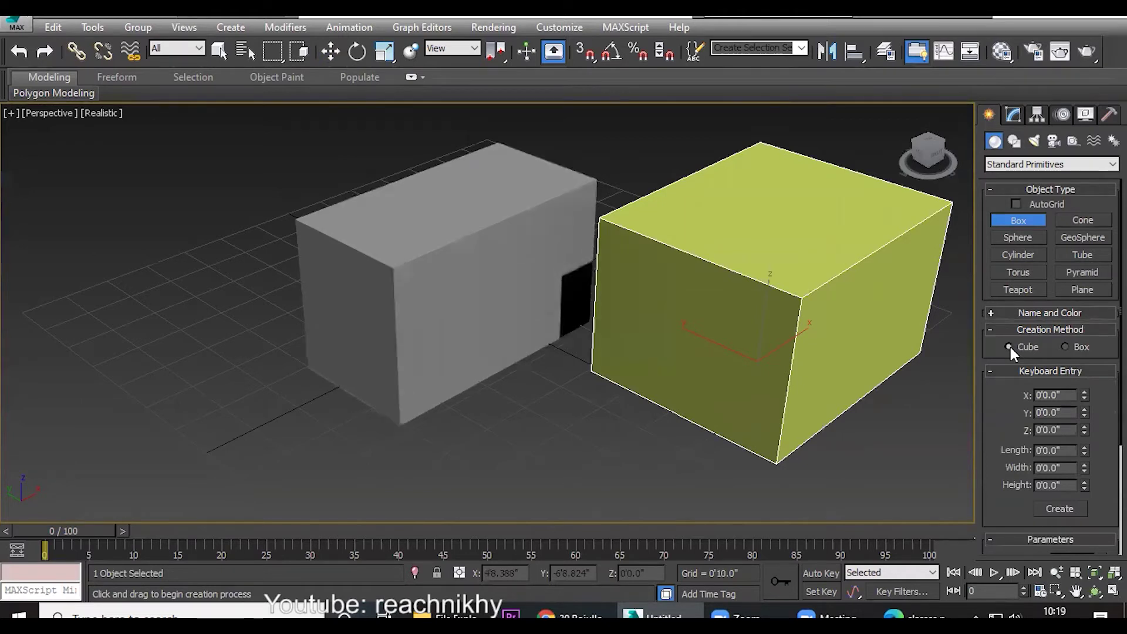
left_click(189, 377)
left_click_drag(189, 377, 176, 343)
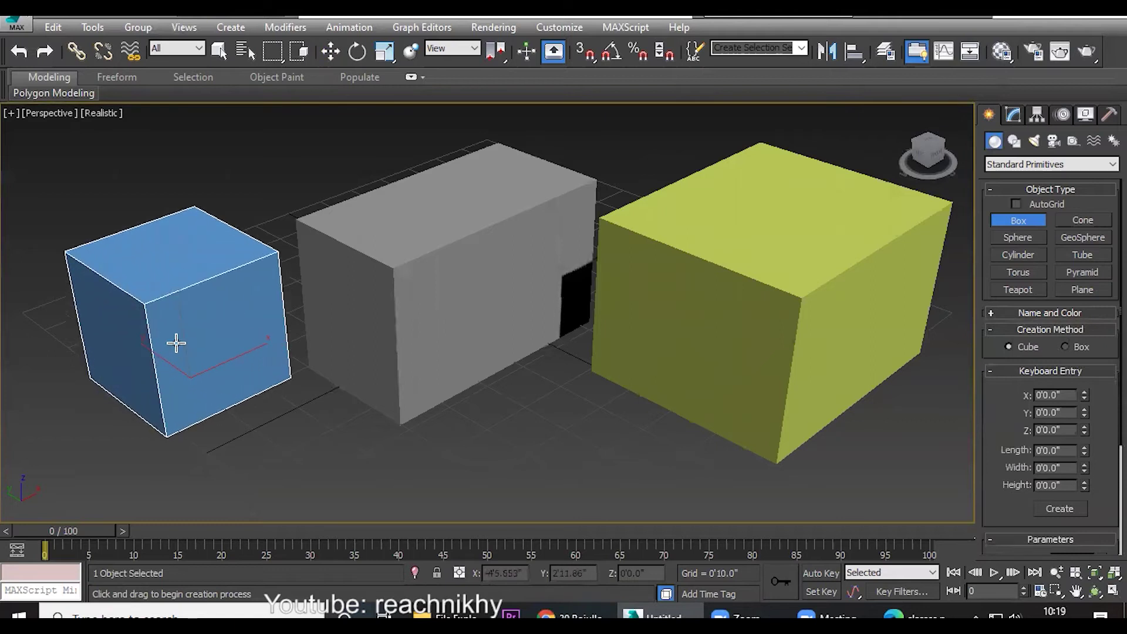
left_click_drag(544, 444, 524, 411)
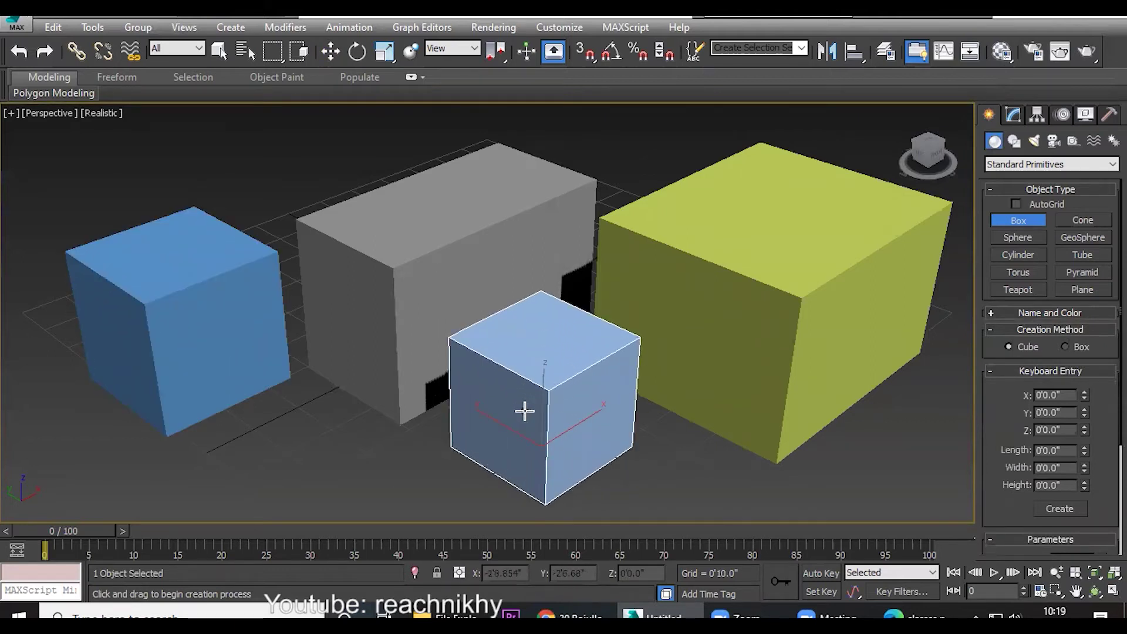
left_click_drag(706, 486, 684, 456)
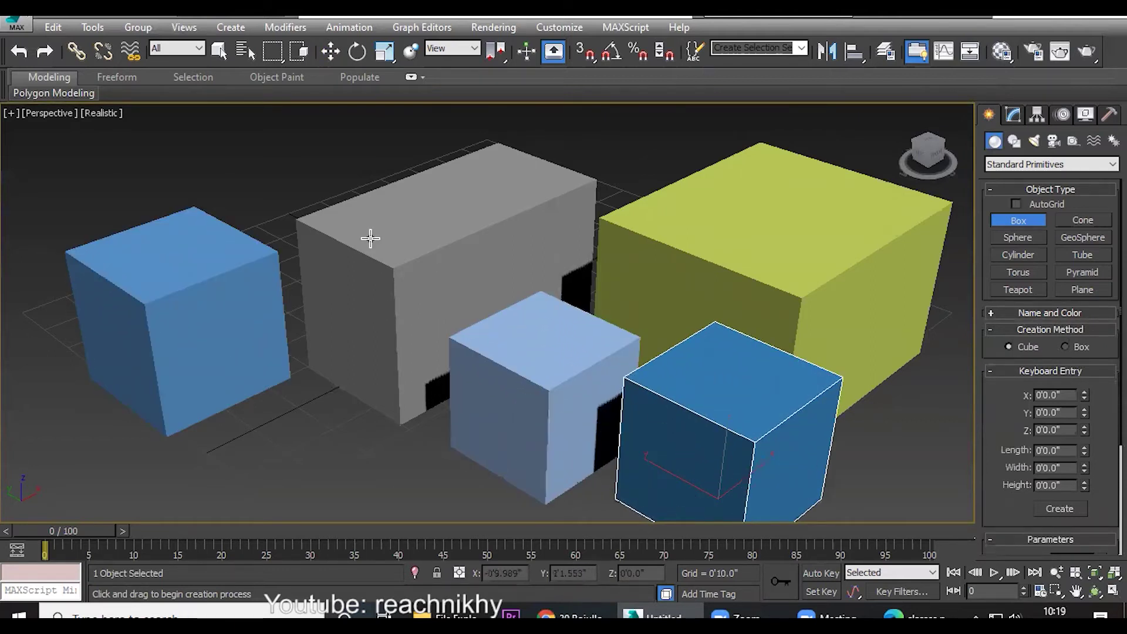
left_click_drag(324, 176, 416, 146)
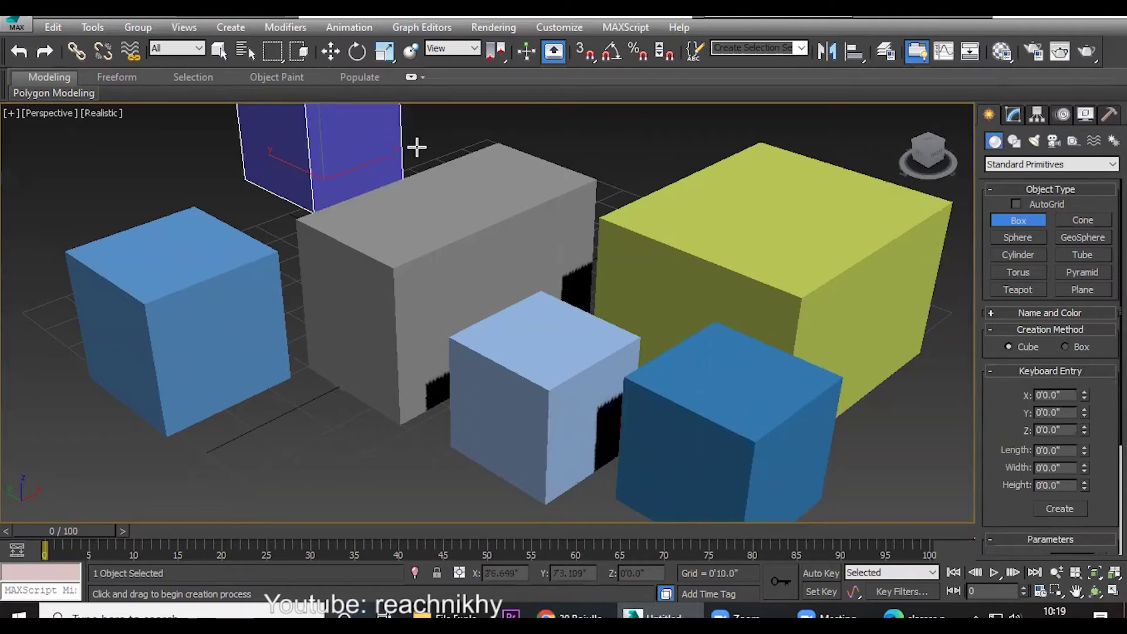
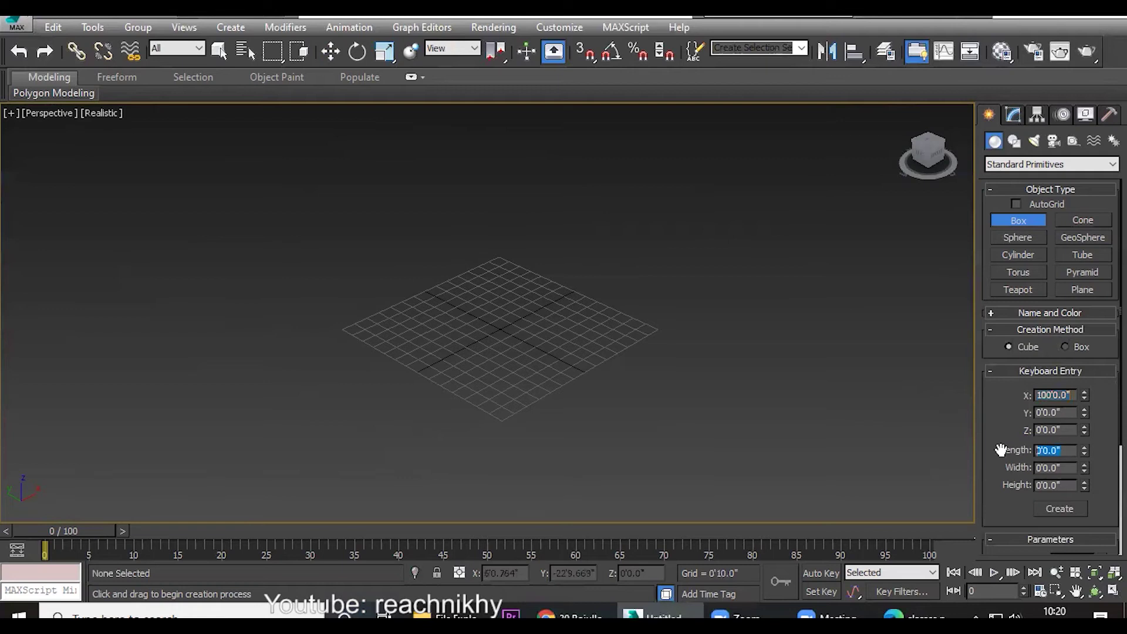
Step: Set the length, width and height for keyboard entry of the box to 10'0.0" each
type("1")
key("Tab")
type("1")
key("Tab")
key("shift+Tab")
key("shift+Tab")
key("Tab")
key("Tab")
key("shift+Tab")
key("shift+Tab")
type("10")
key("Tab")
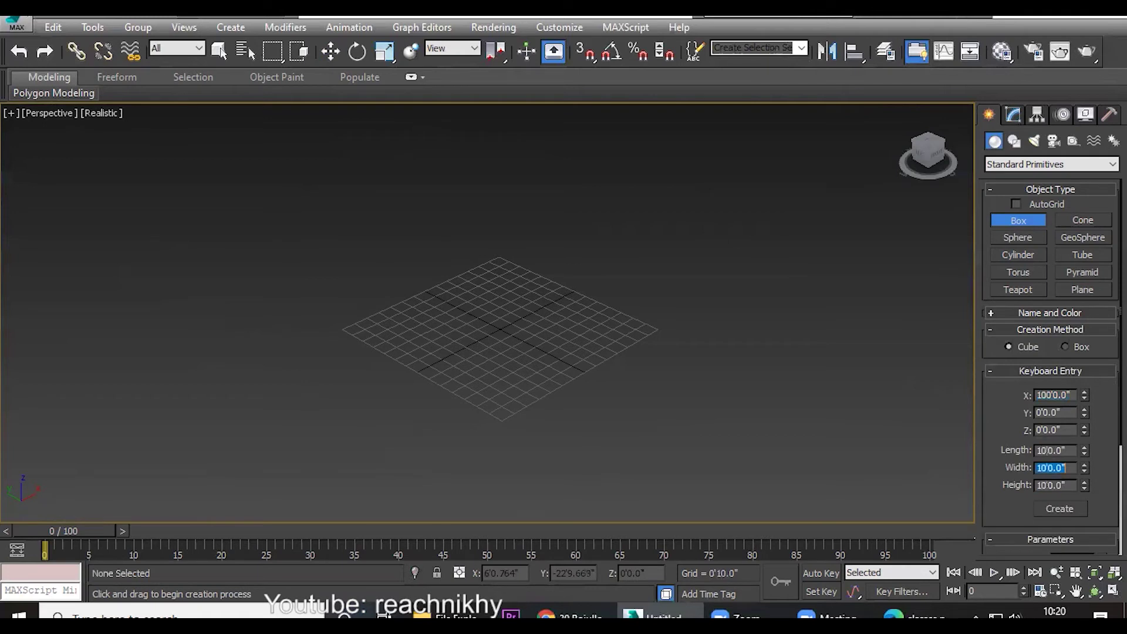
Step: Create a box by keyboard entry at X 100'0.0" using the Box method, with length 10', width 5' and height 15'
type("10")
key("Tab")
left_click(1065, 347)
left_click(1060, 452)
type("10")
key("Tab")
type("5")
key("Tab")
type("15")
key("Return")
left_click(1042, 509)
scroll(556, 353, "down", 6)
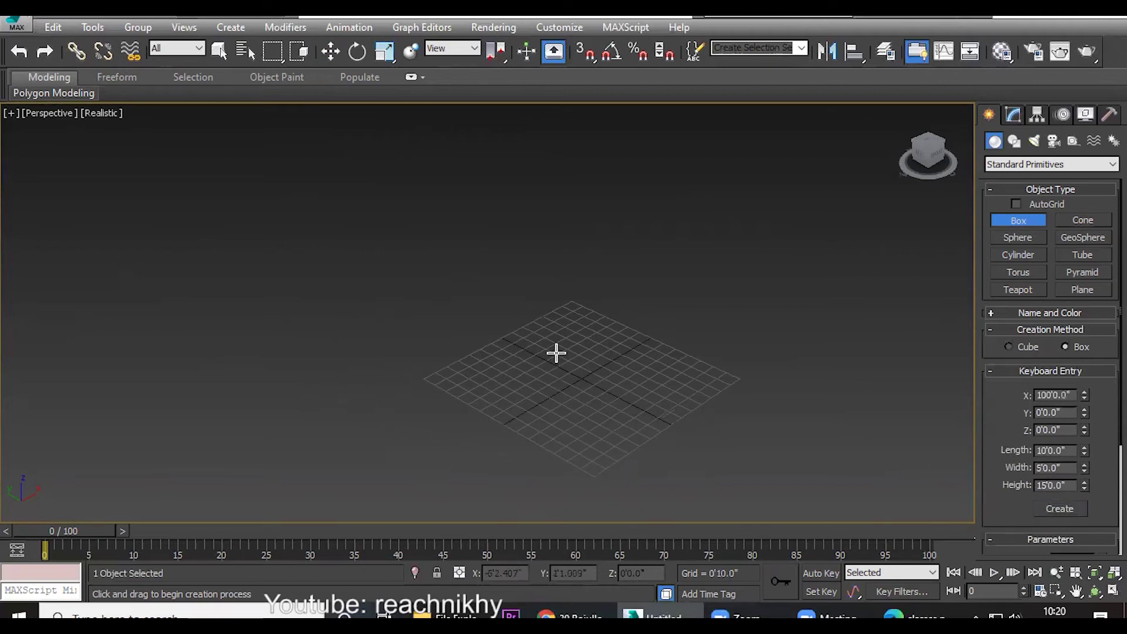
scroll(569, 343, "down", 3)
scroll(728, 293, "down", 3)
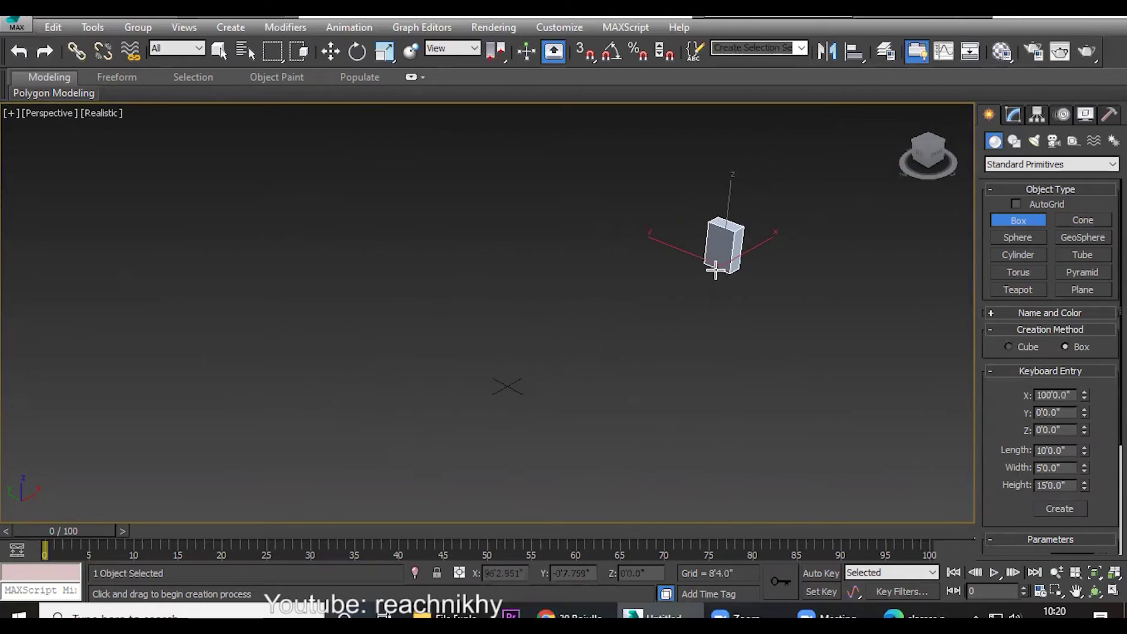
Step: Create a second box of the same dimensions by keyboard entry at X 1'0.0"
double_click(1073, 394)
type("1")
key("Return")
left_click(1046, 509)
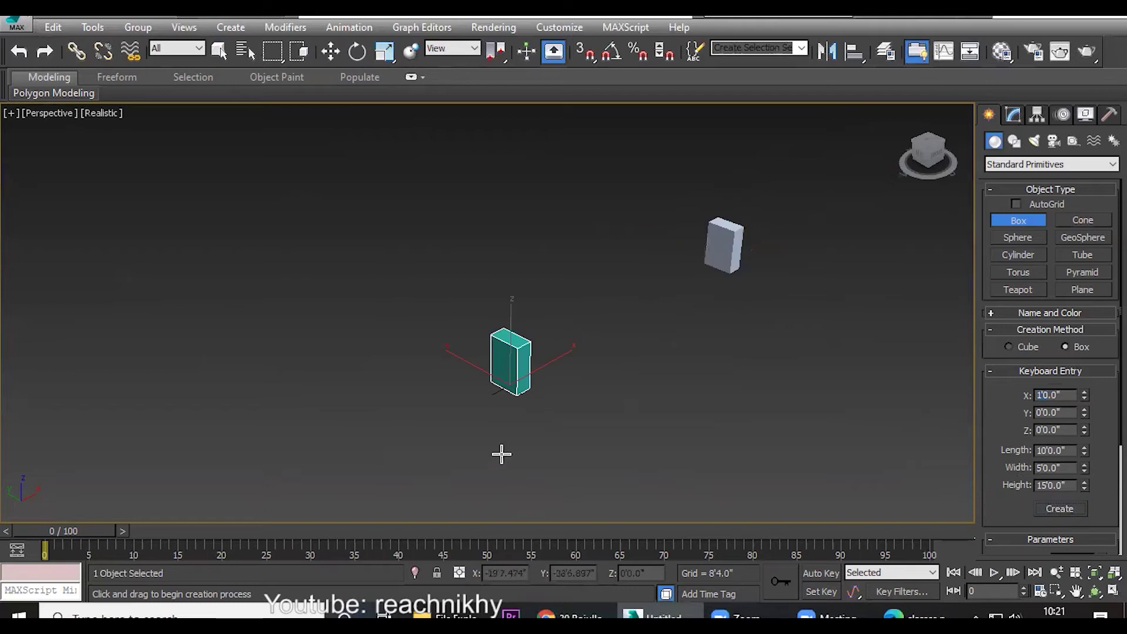
scroll(556, 407, "up", 5)
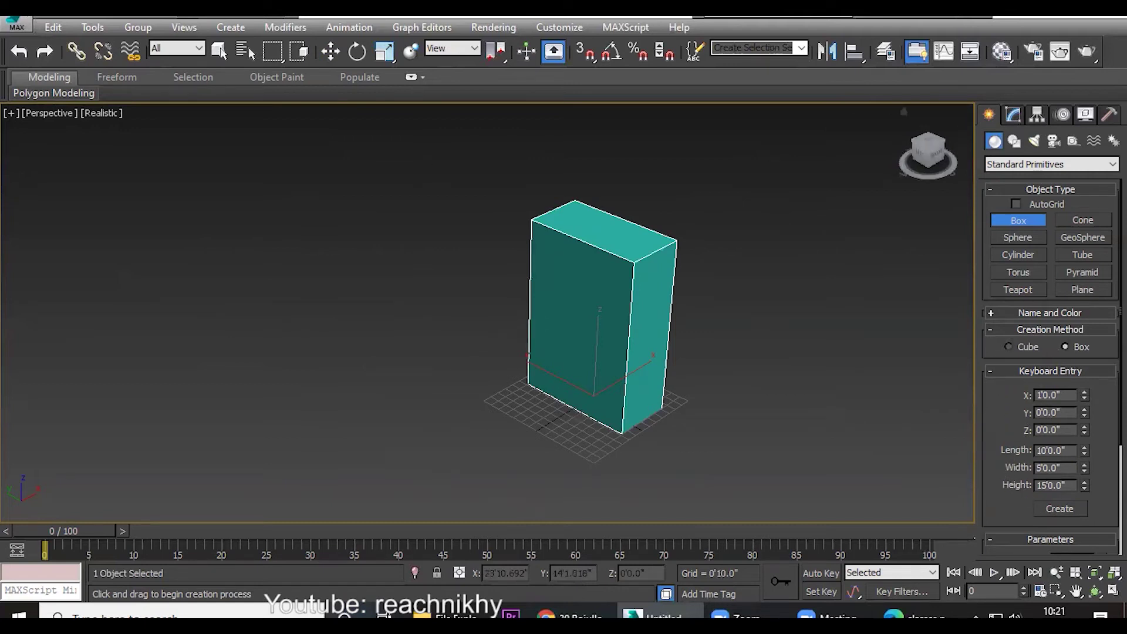
Step: Reset the scene without saving the changes and maximize the Perspective viewport
left_click(12, 22)
left_click(37, 93)
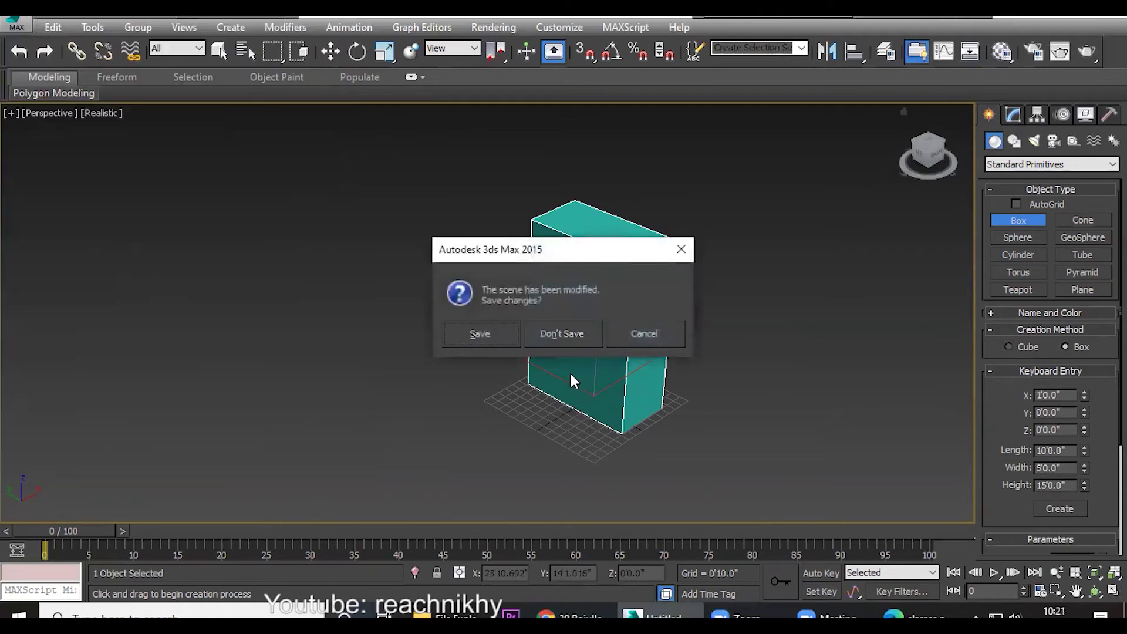
left_click(567, 335)
left_click(527, 332)
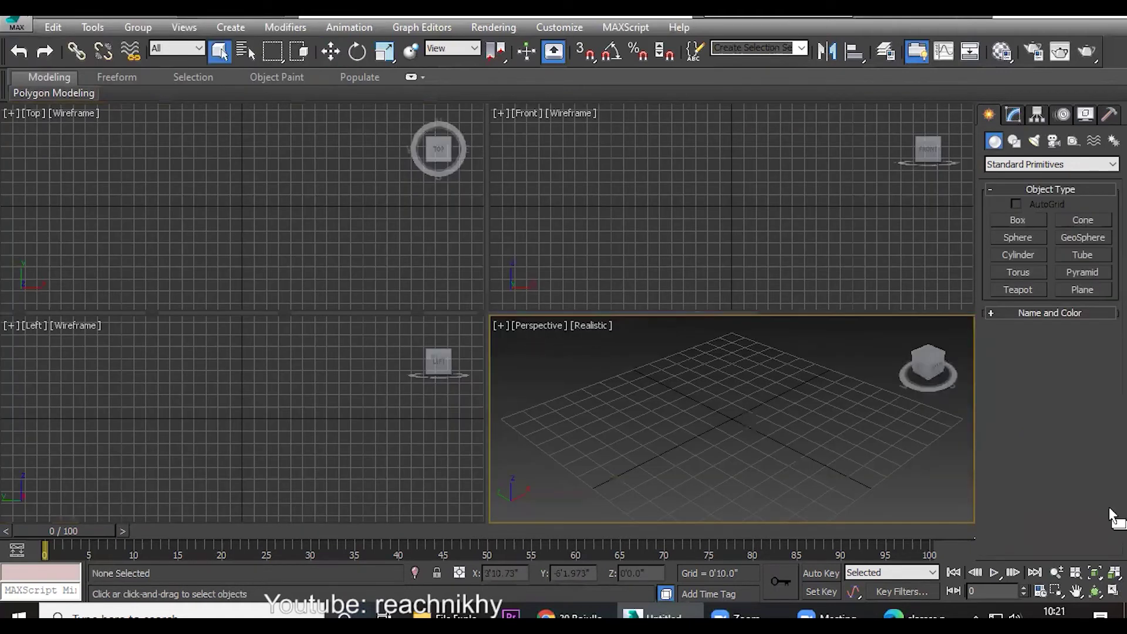
left_click(1113, 590)
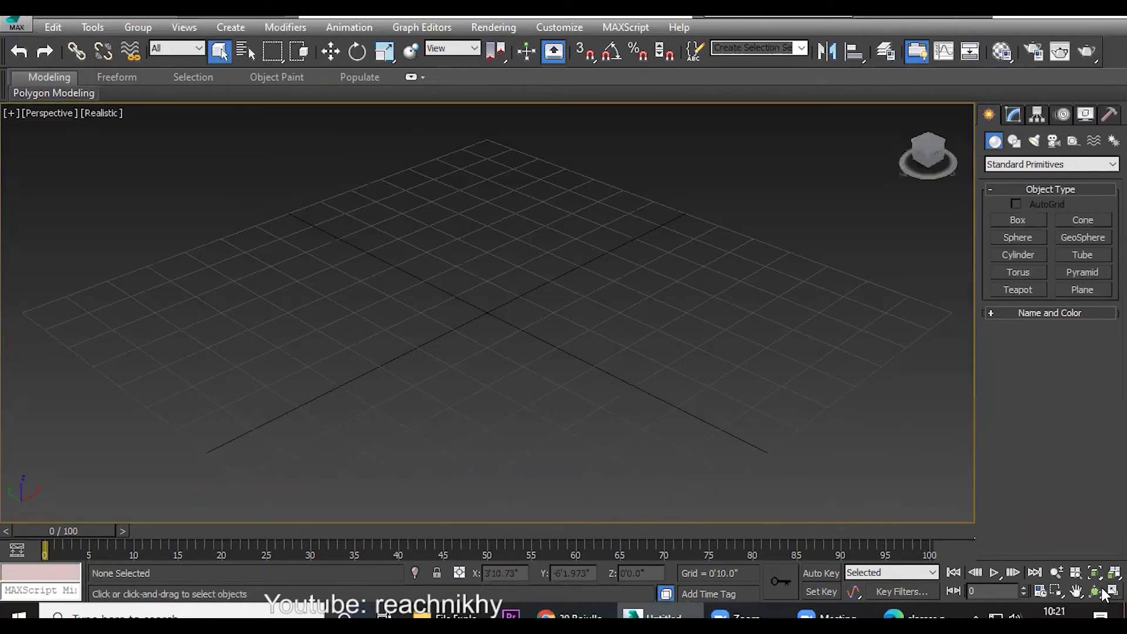
left_click(1017, 220)
left_click_drag(504, 258, 472, 398)
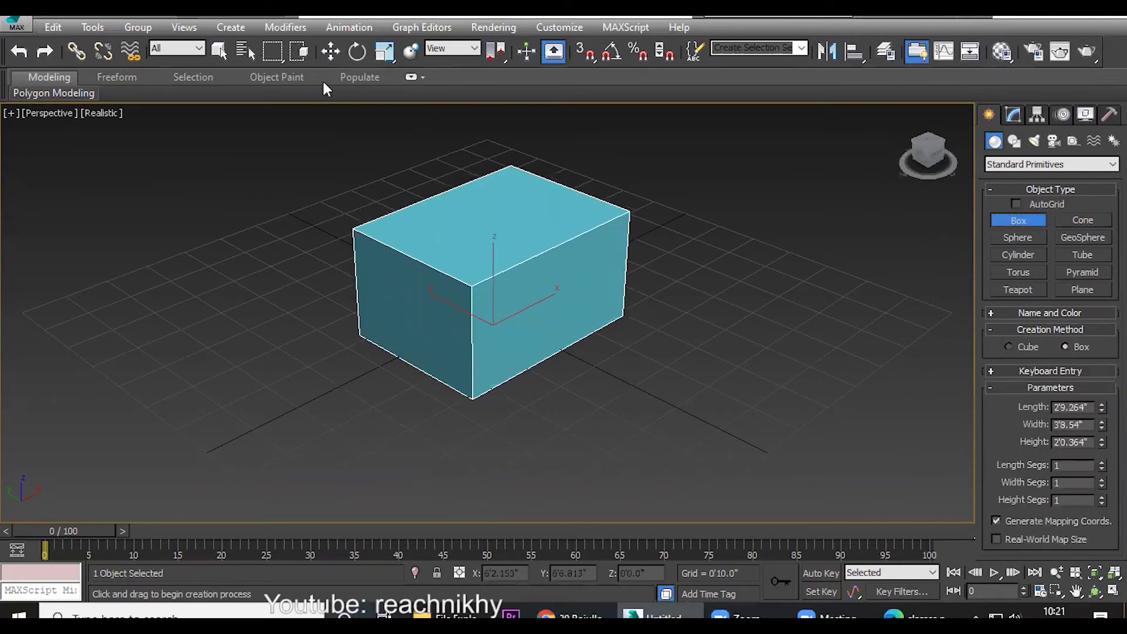
left_click(331, 52)
key("Delete")
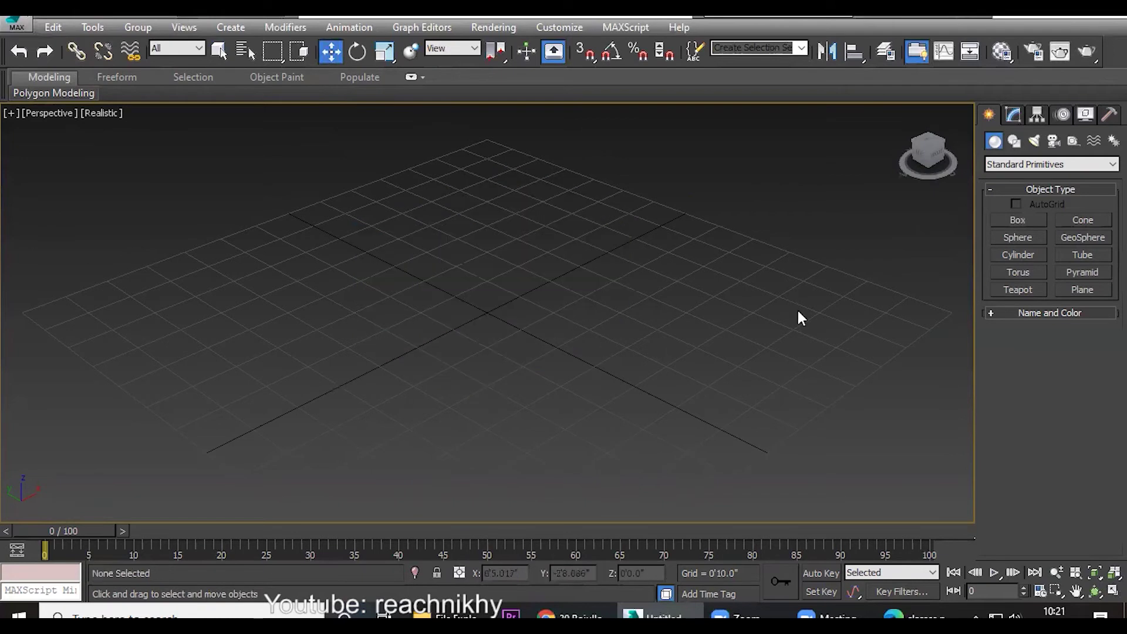
Step: Draw a box about 2'9" long, 2'4" wide and 1'4" high near the grid centre, and collapse the Creation Method section
left_click(1006, 217)
left_click_drag(473, 272, 487, 374)
left_click(581, 304)
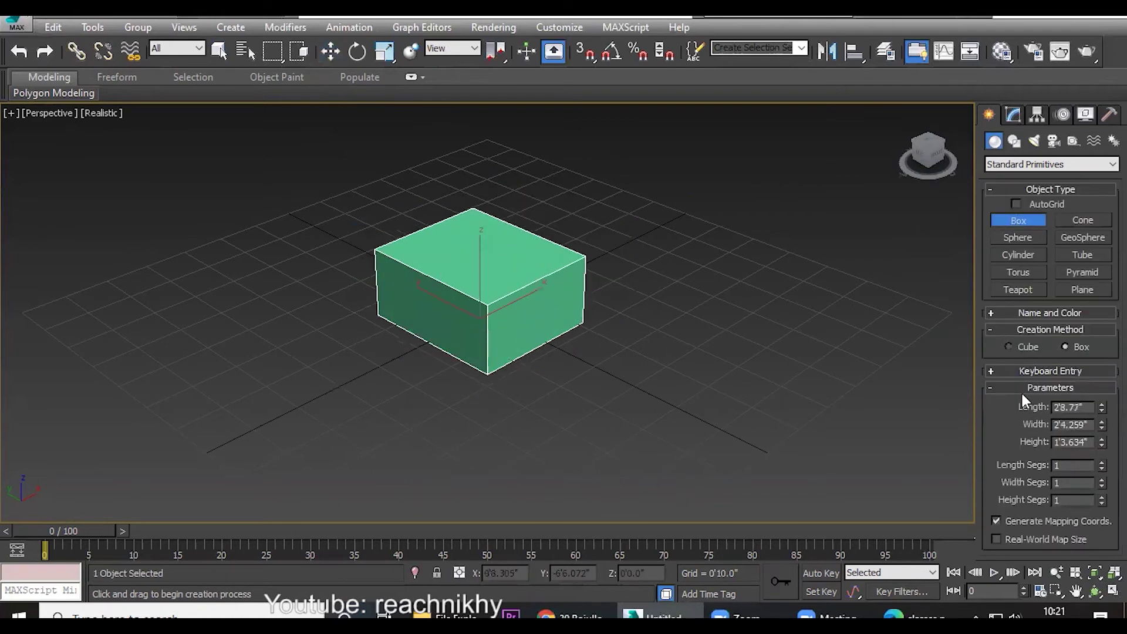
left_click(1006, 329)
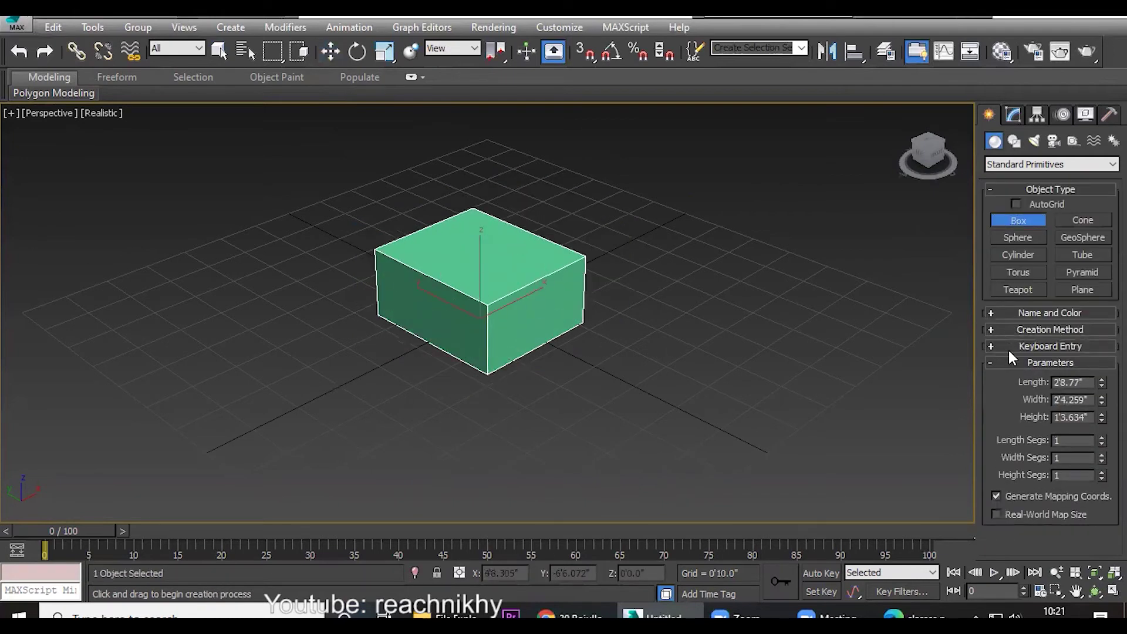
Step: Set the box's length and width to 3'0.0" and its height to 10'0.0"
left_click_drag(1102, 384, 1086, 427)
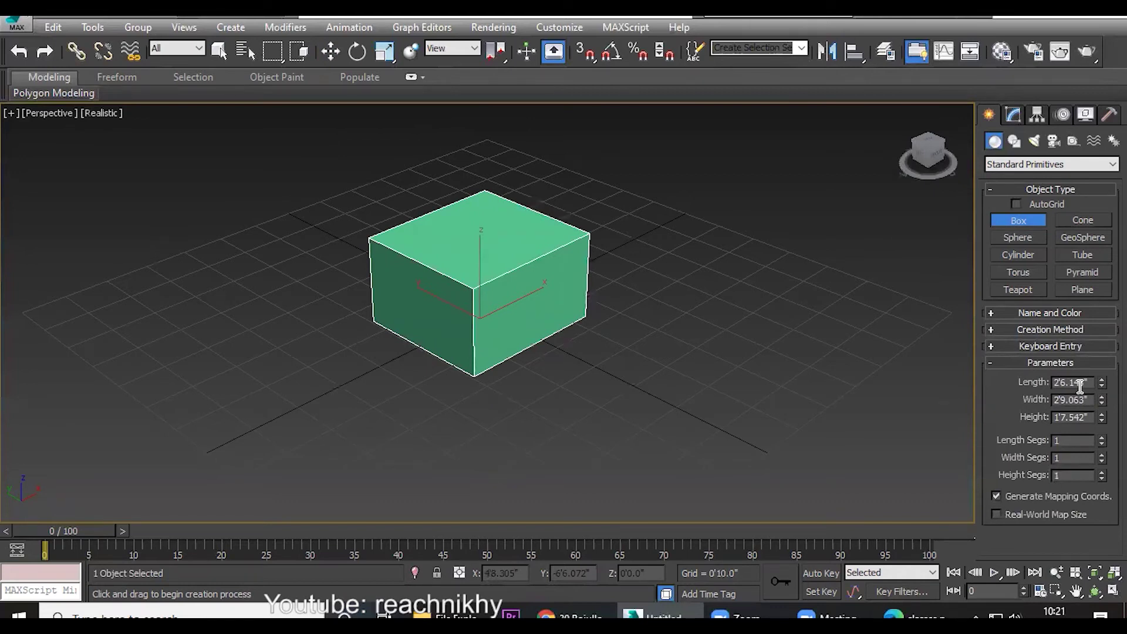
left_click_drag(1091, 385, 994, 386)
type("3")
key("Return")
left_click_drag(1092, 400, 1023, 406)
type("3")
key("Return")
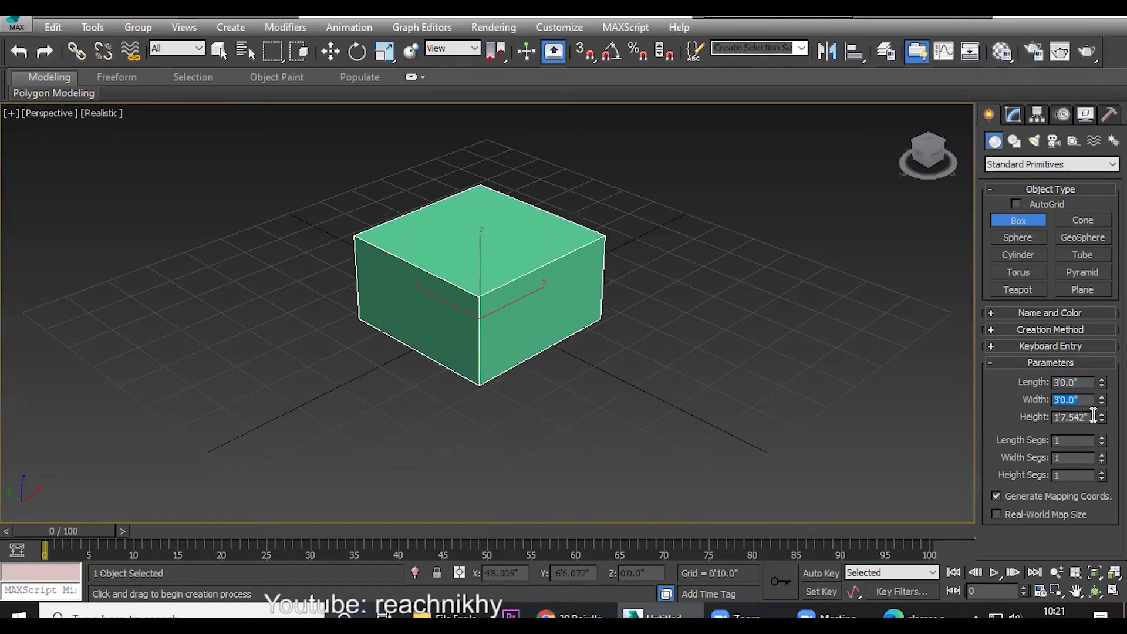
left_click_drag(1090, 418, 1018, 418)
type("10")
key("Return")
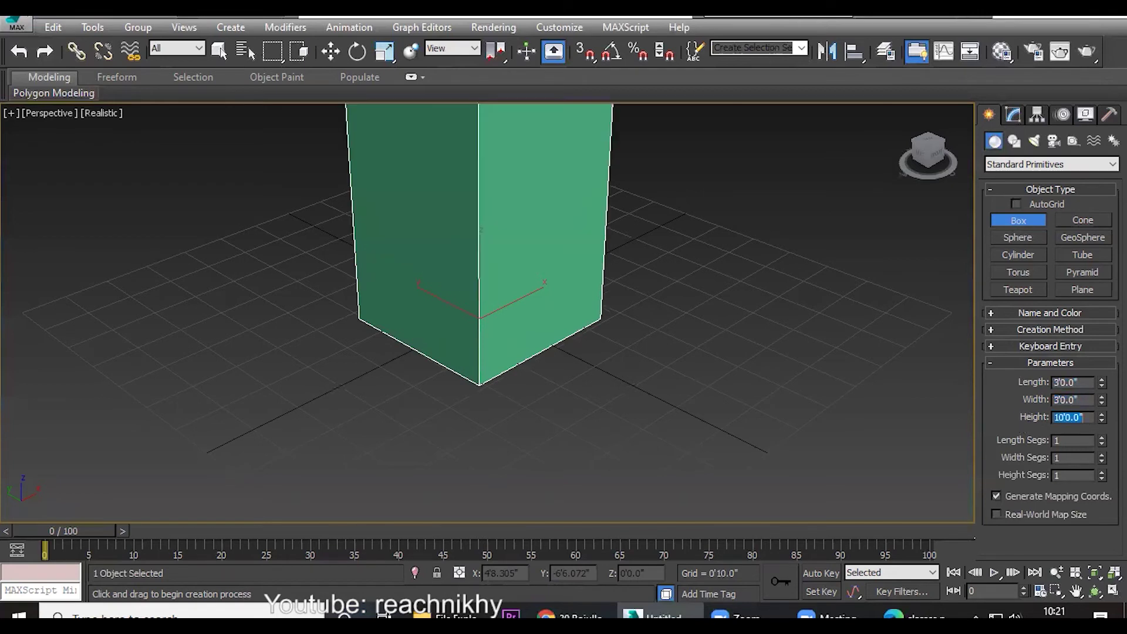
scroll(535, 382, "up", 2)
scroll(503, 334, "down", 5)
scroll(490, 337, "up", 3)
scroll(490, 322, "down", 2)
scroll(485, 321, "up", 1)
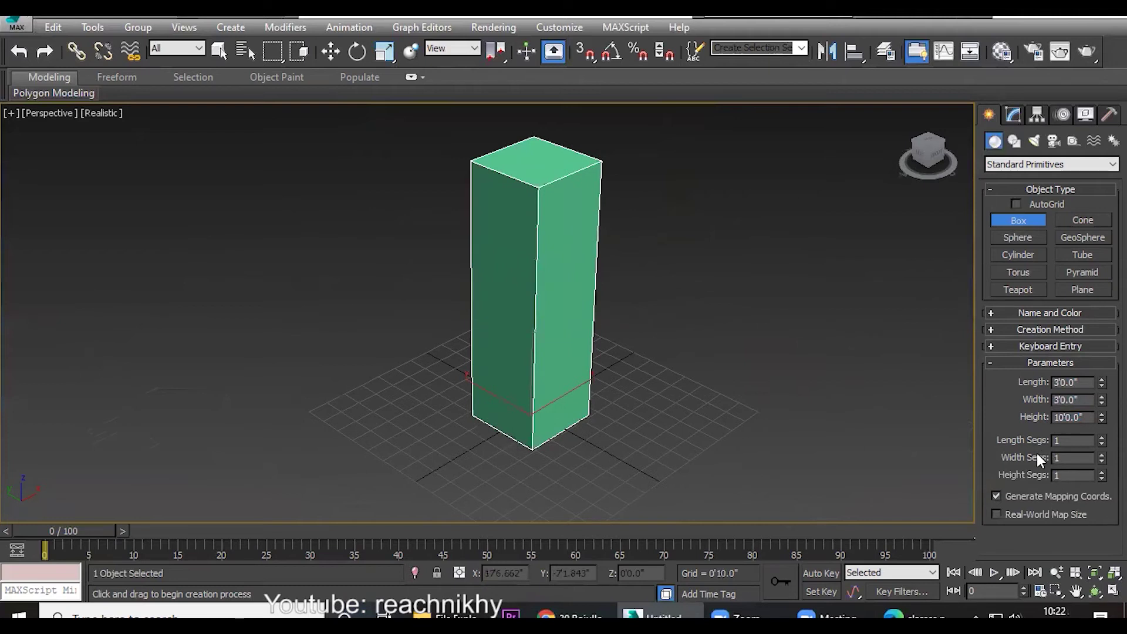
Step: Set the box's length, width and height segments to 2, and return the width and length segments to 1
left_click(1098, 435)
left_click(1101, 456)
left_click(1102, 471)
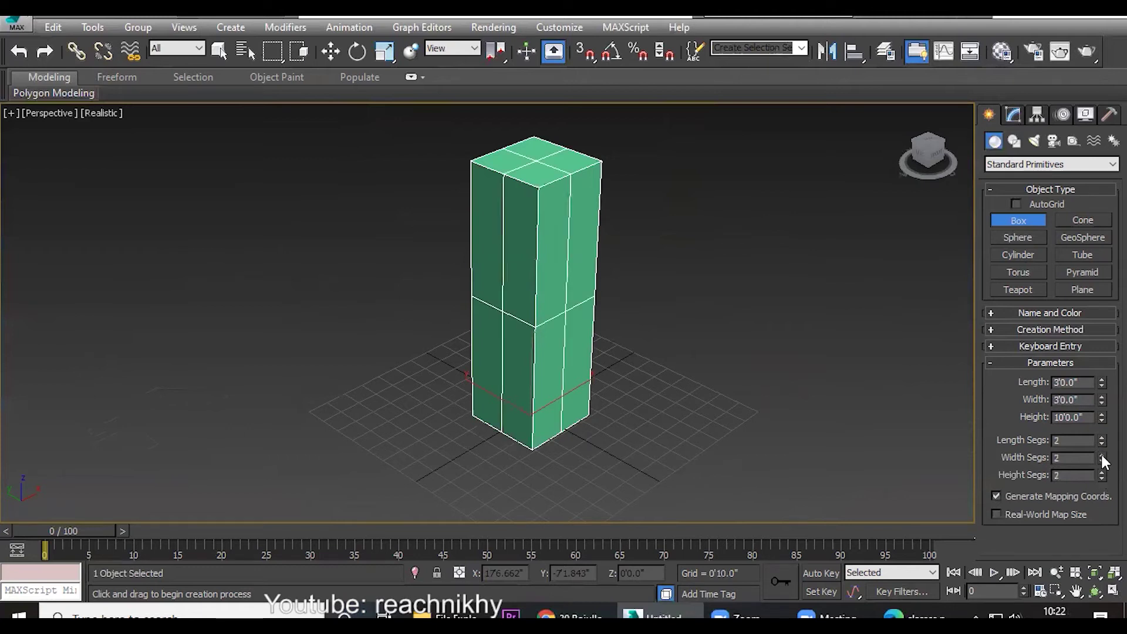
left_click(1101, 461)
left_click(1102, 444)
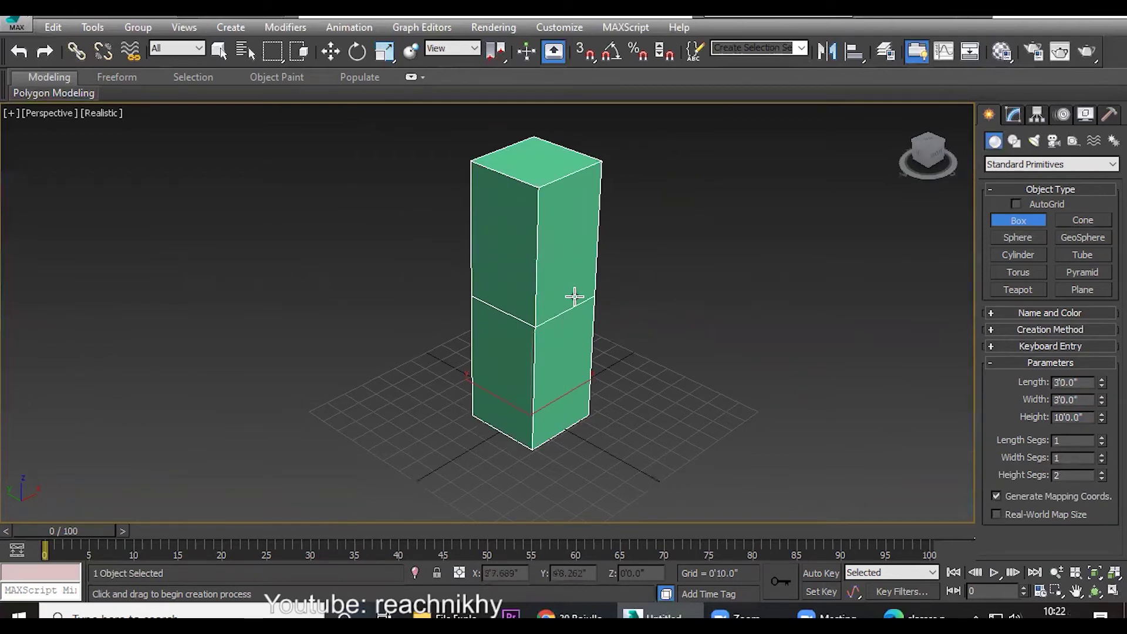
Step: Set the box's height segments to 4 and switch to the Move tool
double_click(1073, 474)
left_click(1103, 476)
left_click(1103, 477)
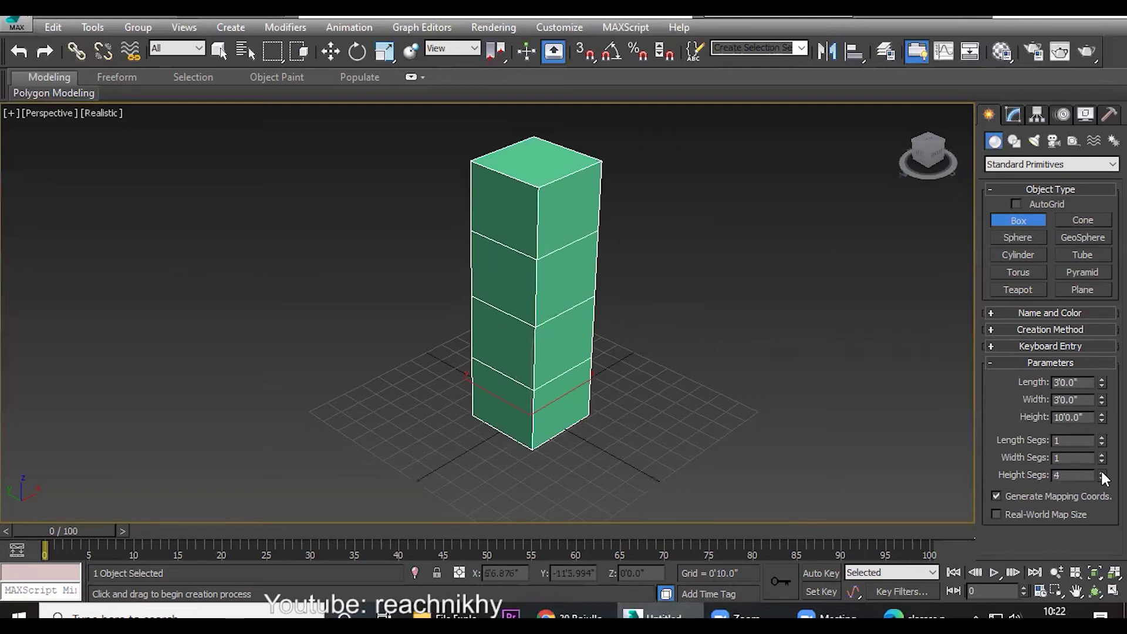
middle_click_drag(503, 332, 463, 358)
left_click(330, 52)
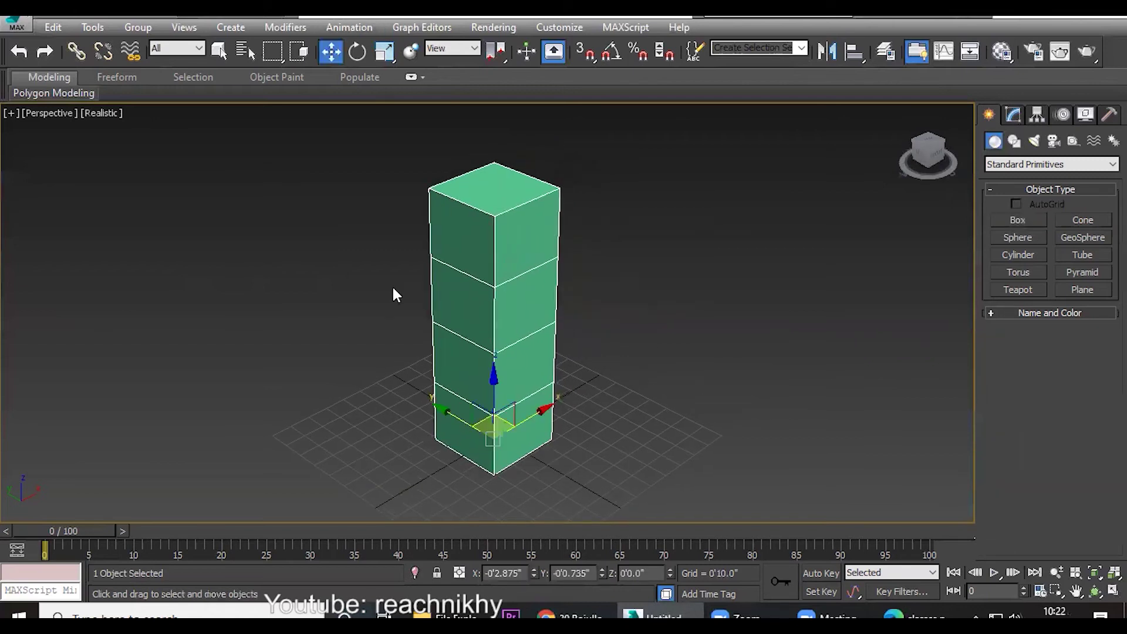
Step: Convert the segmented box to an Editable Poly and switch to Polygon sub-object level
middle_click_drag(390, 294, 357, 292)
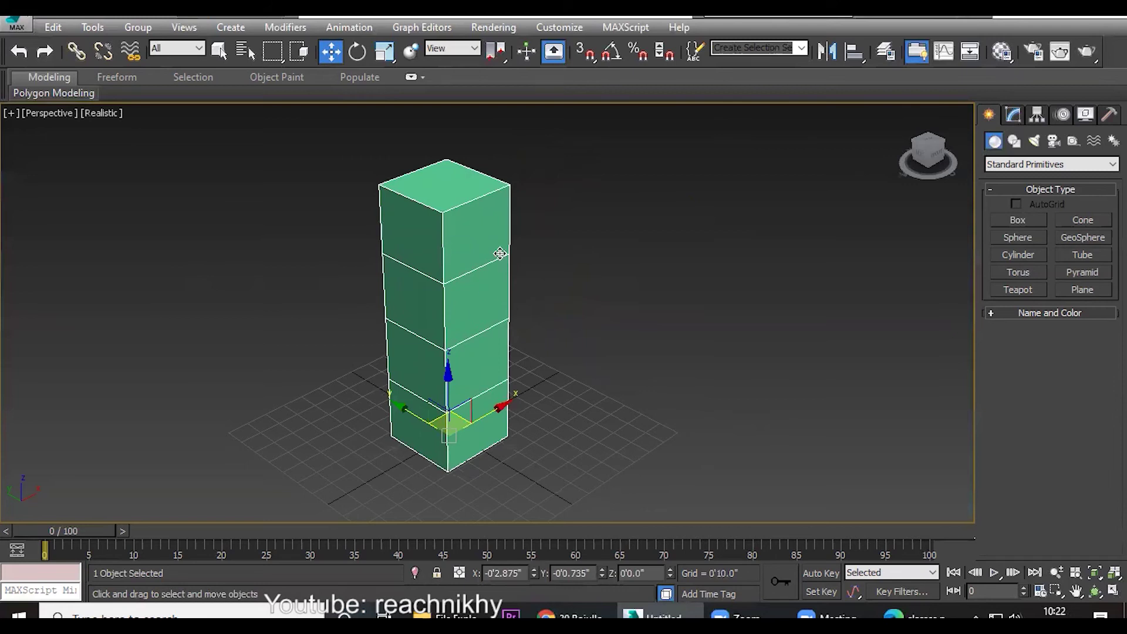
right_click(492, 219)
mouse_move(630, 385)
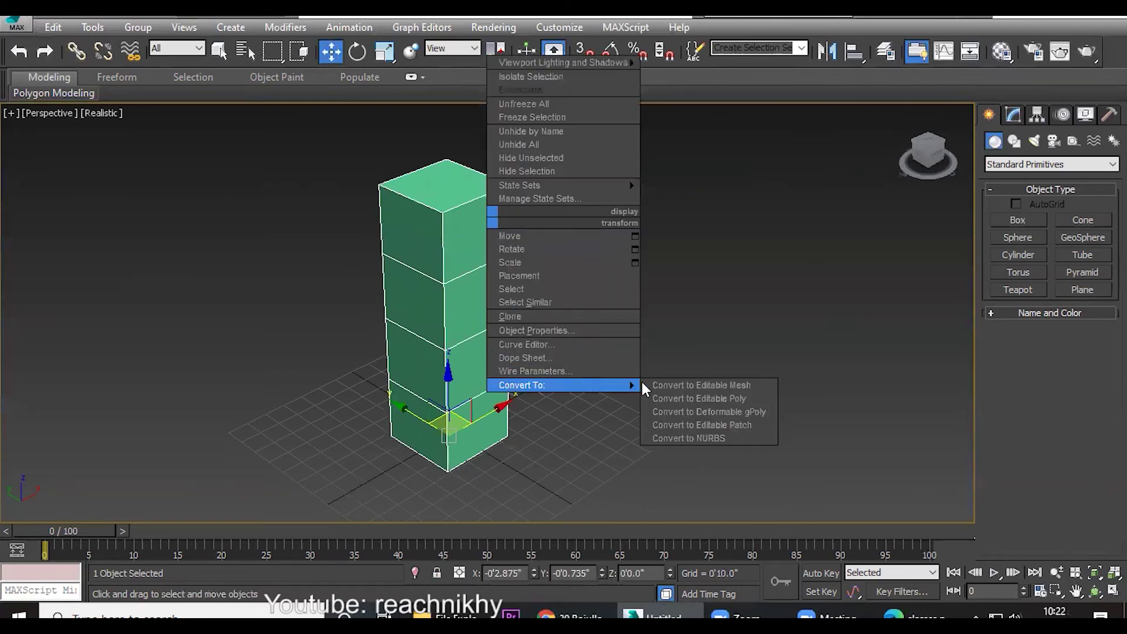
left_click(696, 398)
left_click(992, 182)
left_click(1024, 235)
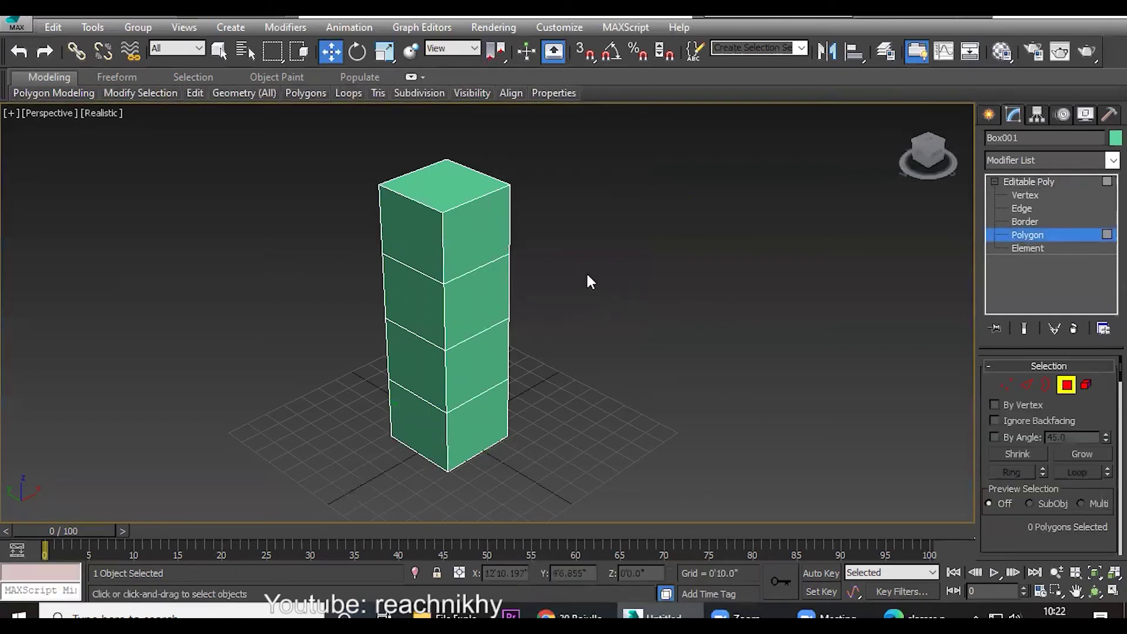
Step: Extrude the uppermost polygon on the column's right-hand front face outward
left_click(476, 239)
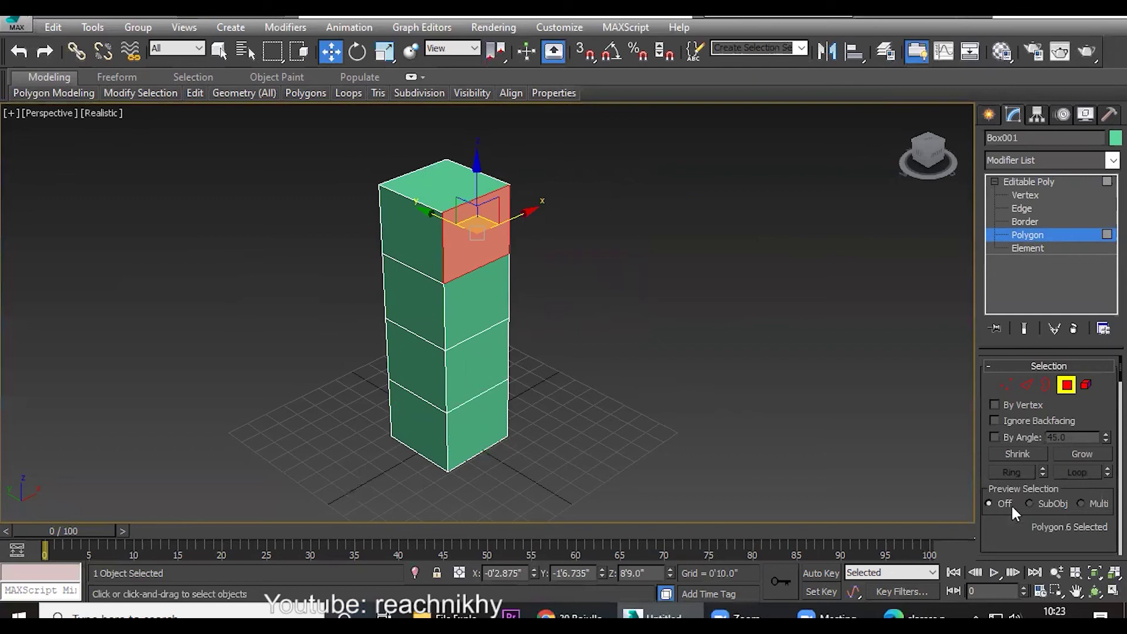
scroll(1011, 503, "down", 3)
left_click(1016, 453)
left_click_drag(488, 253, 478, 193)
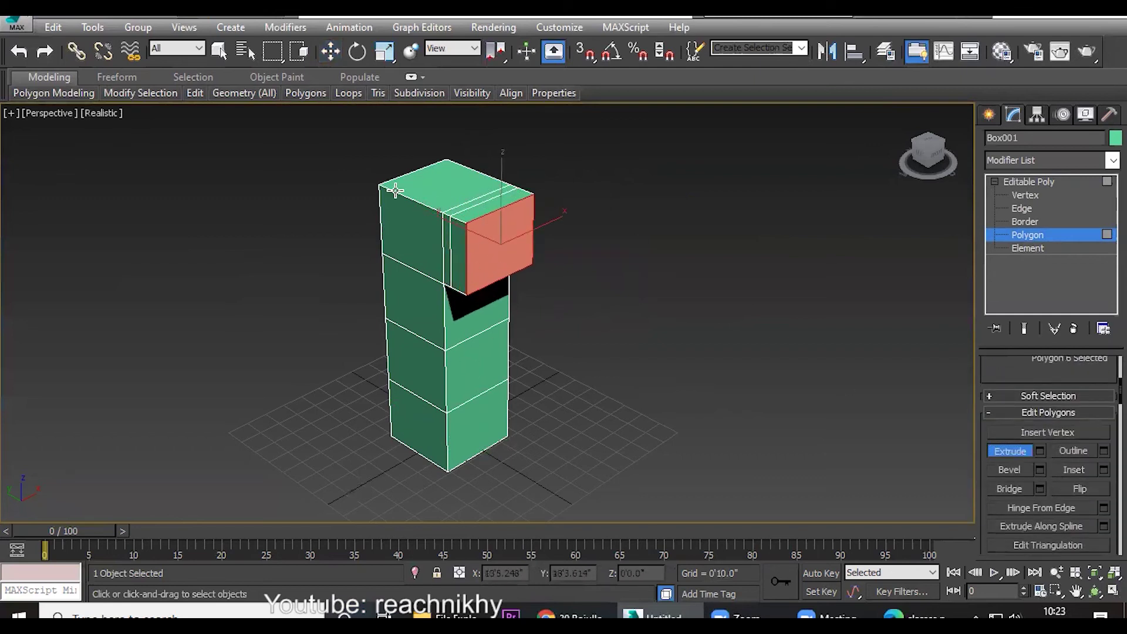
left_click(331, 53)
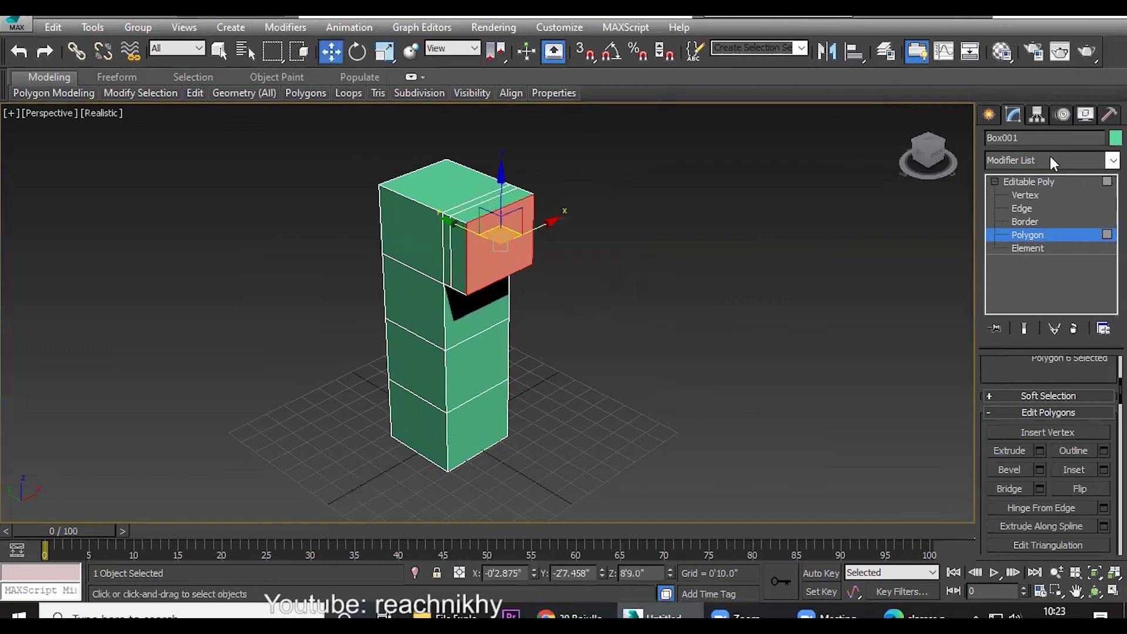
Step: Leave polygon editing and draw a second box beside the column, about 2'10" long, 3'7" wide and 8'11" high
left_click(1028, 182)
left_click(989, 114)
left_click(1017, 222)
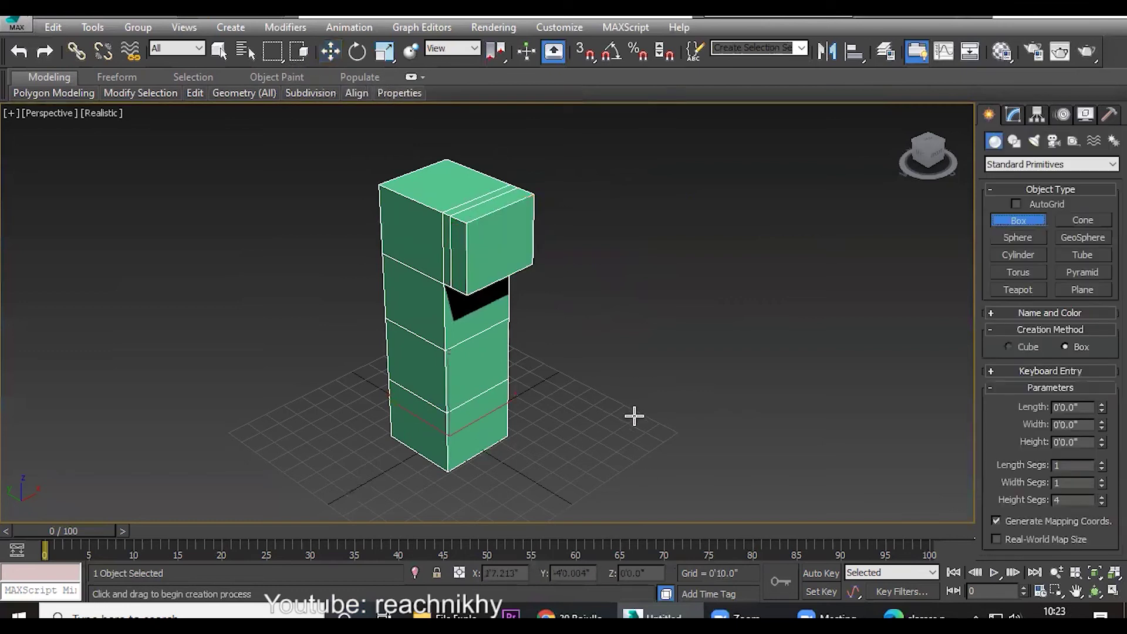
left_click_drag(619, 422, 641, 468)
left_click(637, 252)
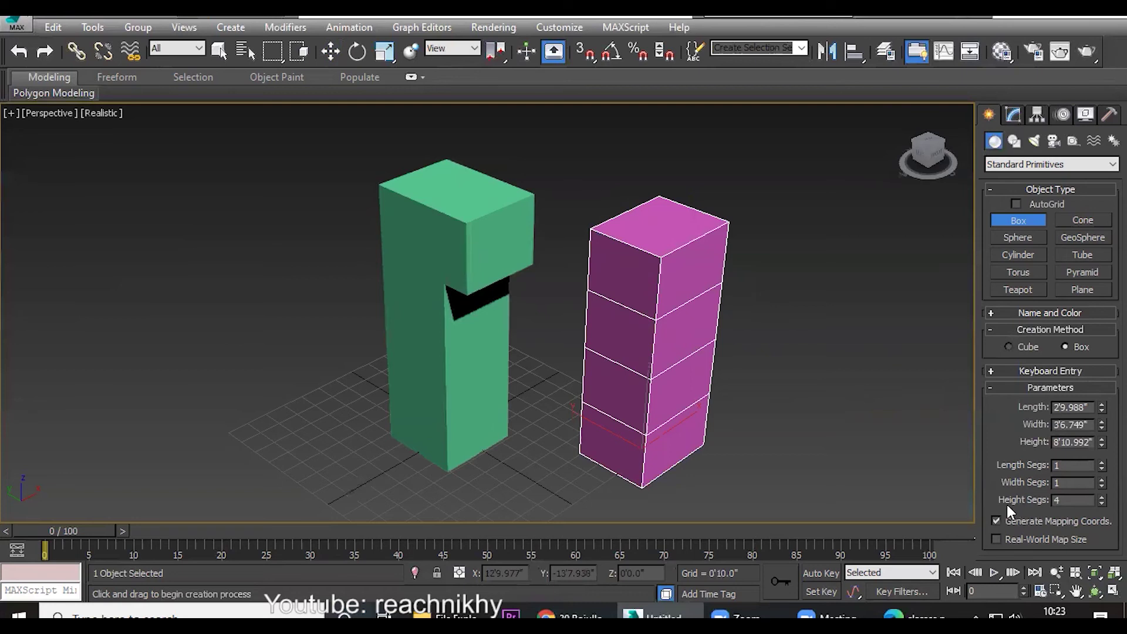
Step: Discard both boxes by resetting the scene without saving, and maximize the Perspective viewport
left_click(16, 23)
left_click(37, 92)
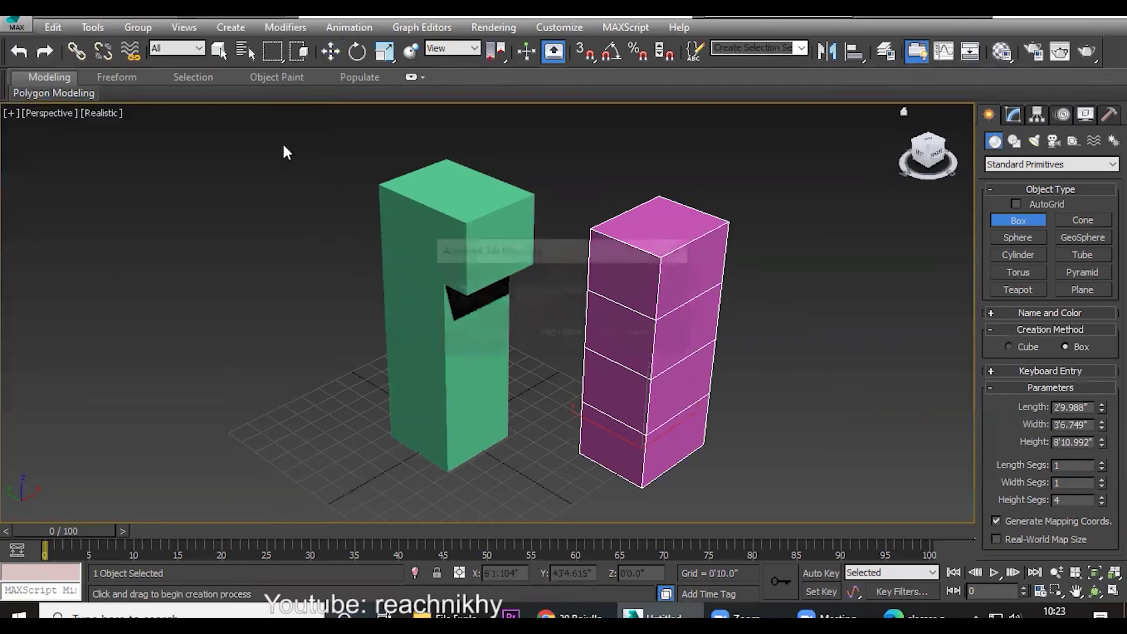
left_click(522, 340)
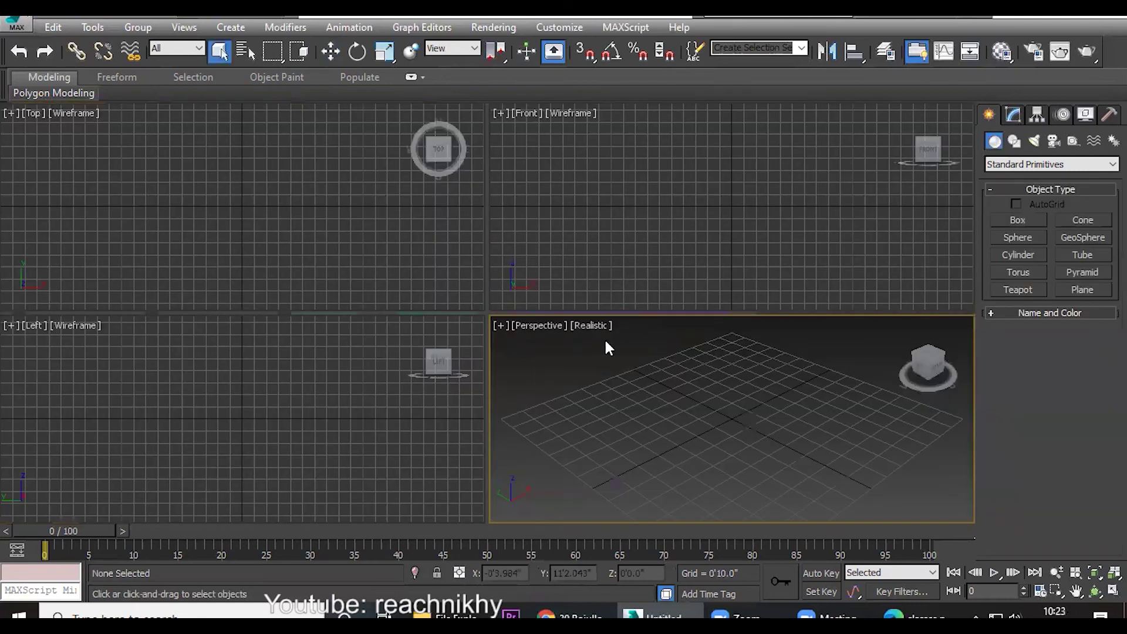
left_click(1113, 590)
Step: Draw a box about 2'11" long, 3'1" wide and 3'8" high at the grid centre, and switch to the Move tool
left_click(1017, 220)
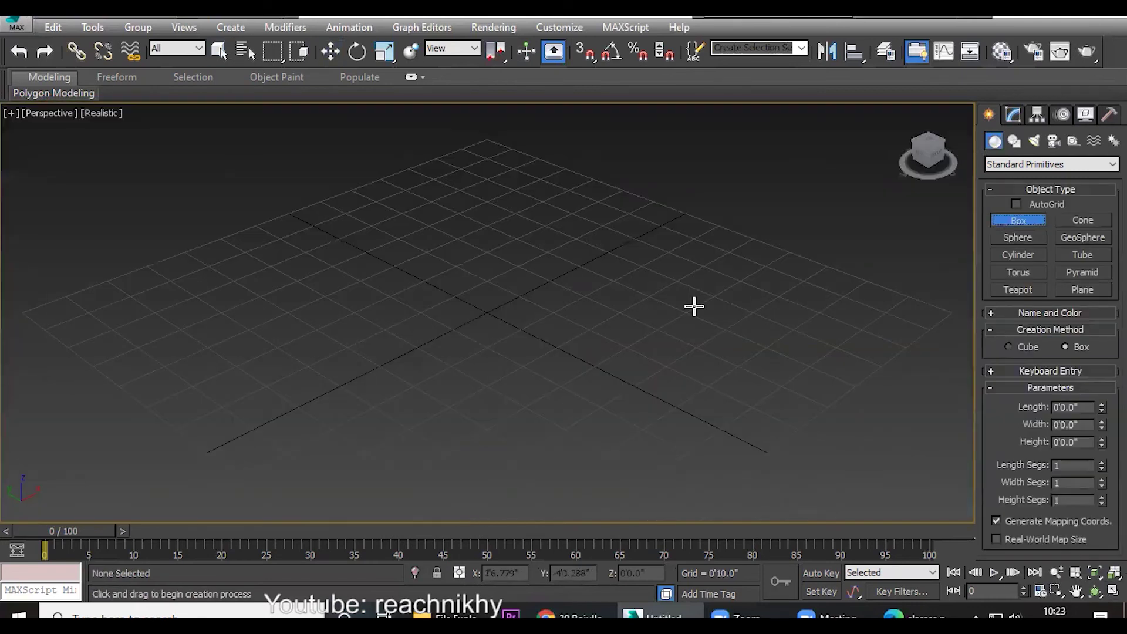
left_click_drag(498, 284, 494, 413)
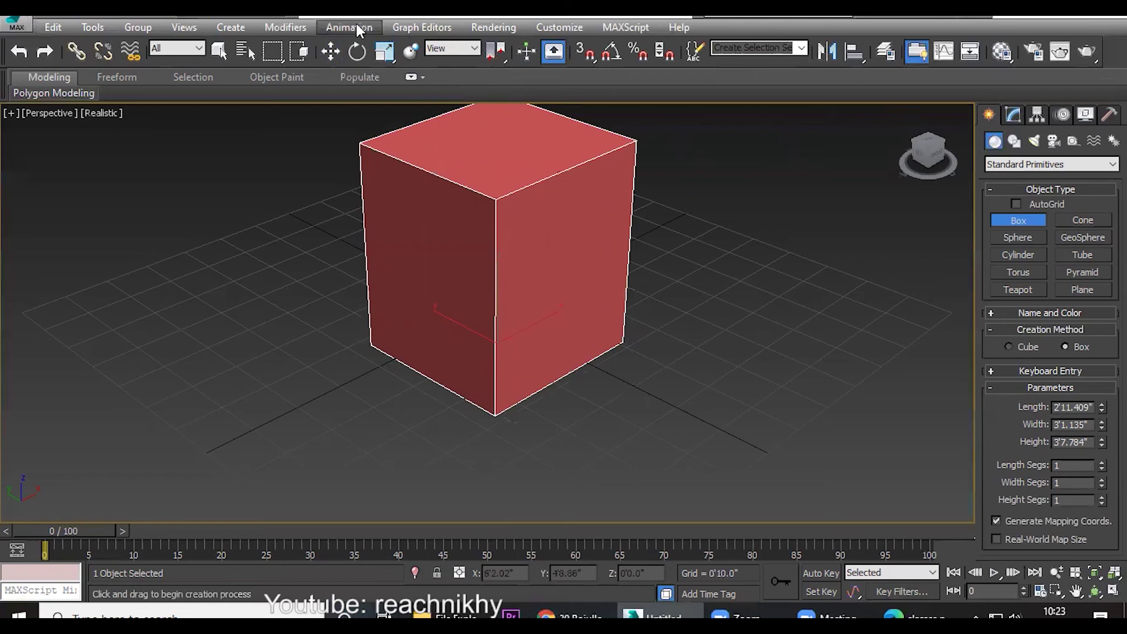
left_click(330, 51)
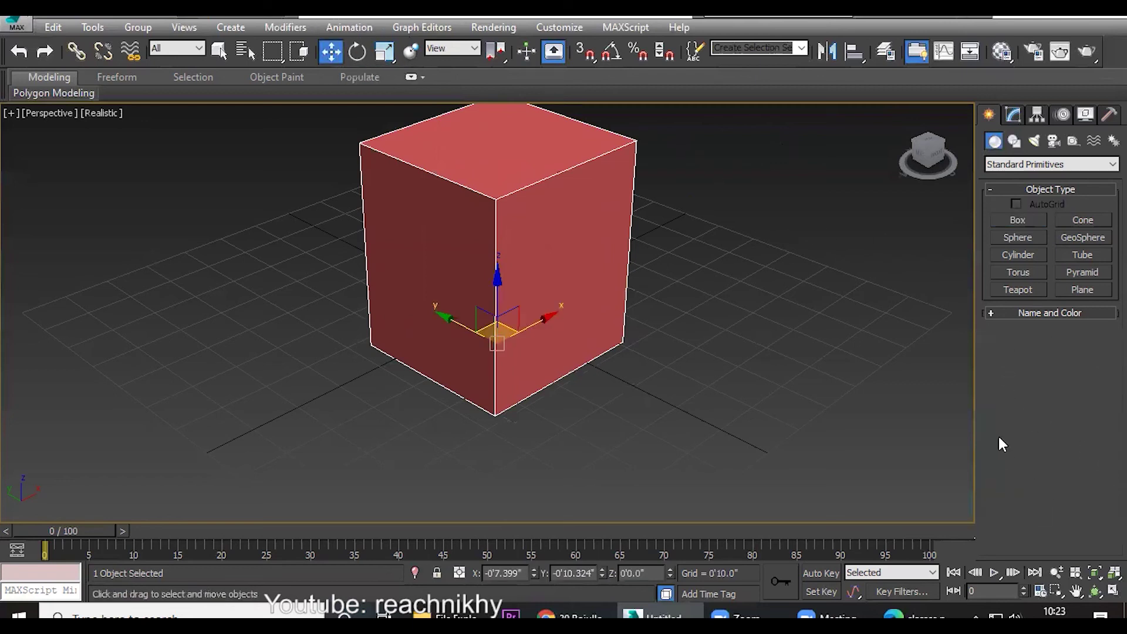
Step: Check the new box's name and color, and display its parameters for modification
left_click(990, 312)
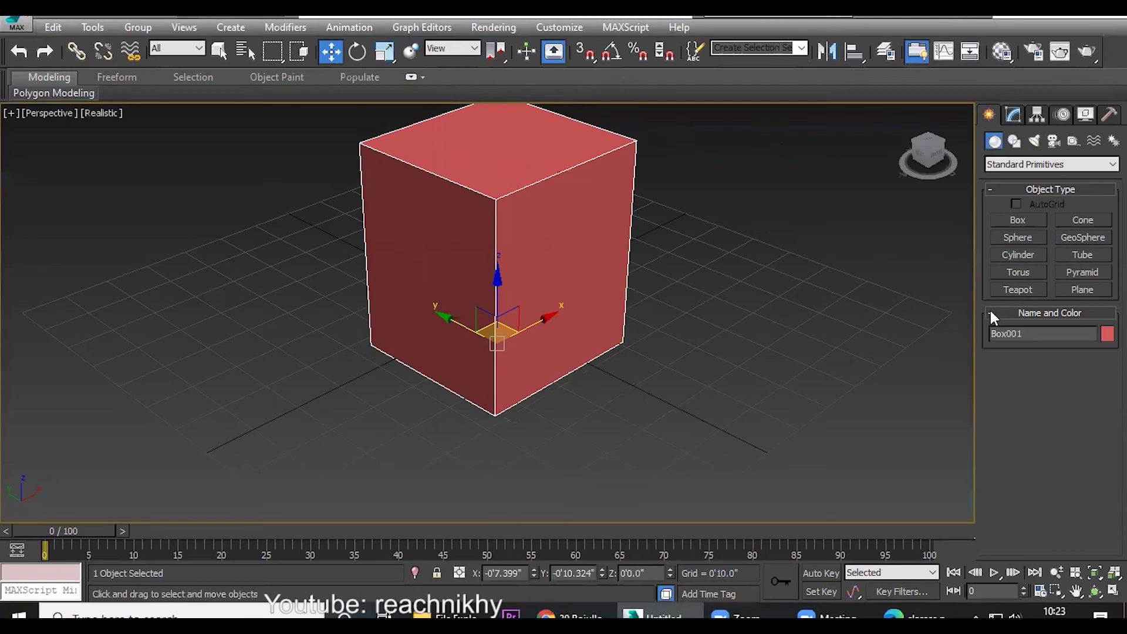
left_click(991, 312)
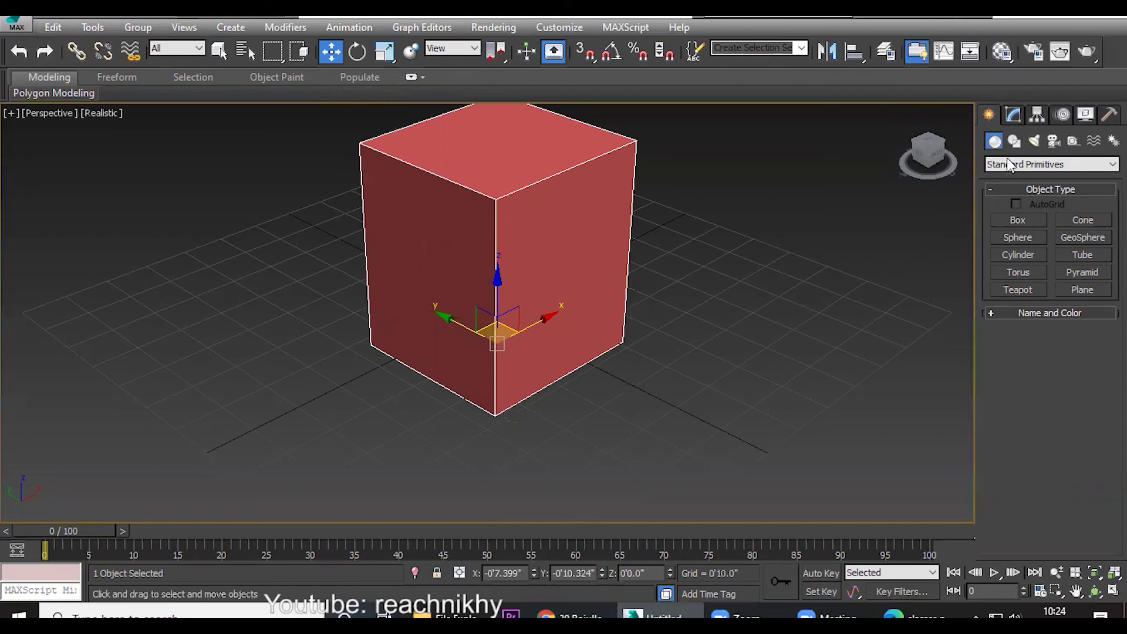
left_click(1011, 117)
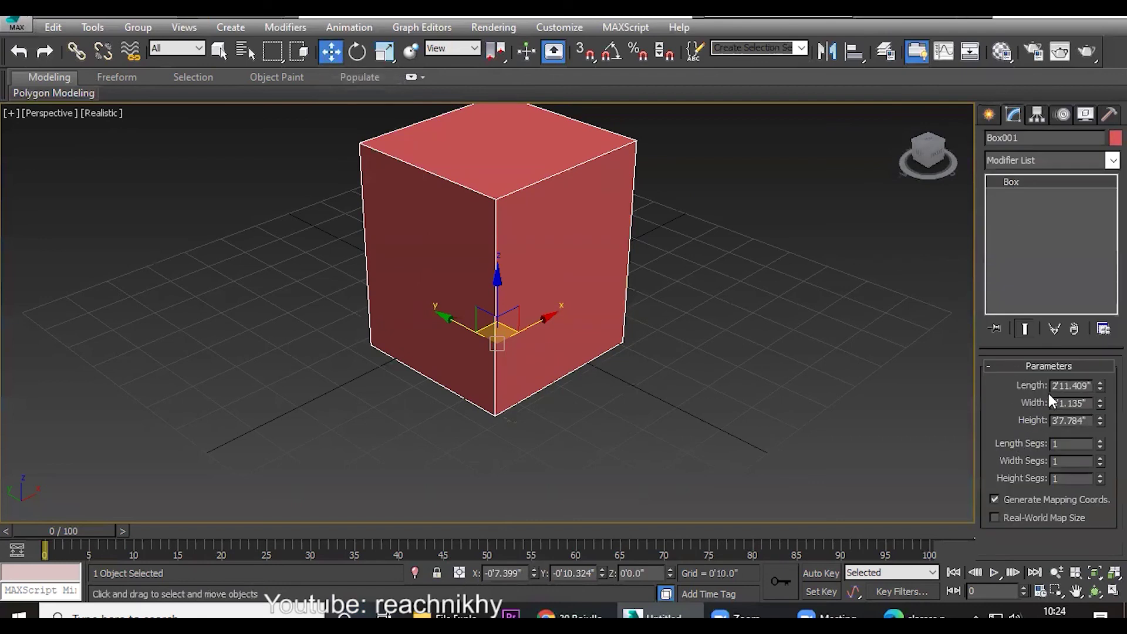
Step: Replace the red box with a new one about 2'8" long, 2'8" wide and 3'2" high, and switch to the Move tool
left_click(990, 119)
left_click(1021, 221)
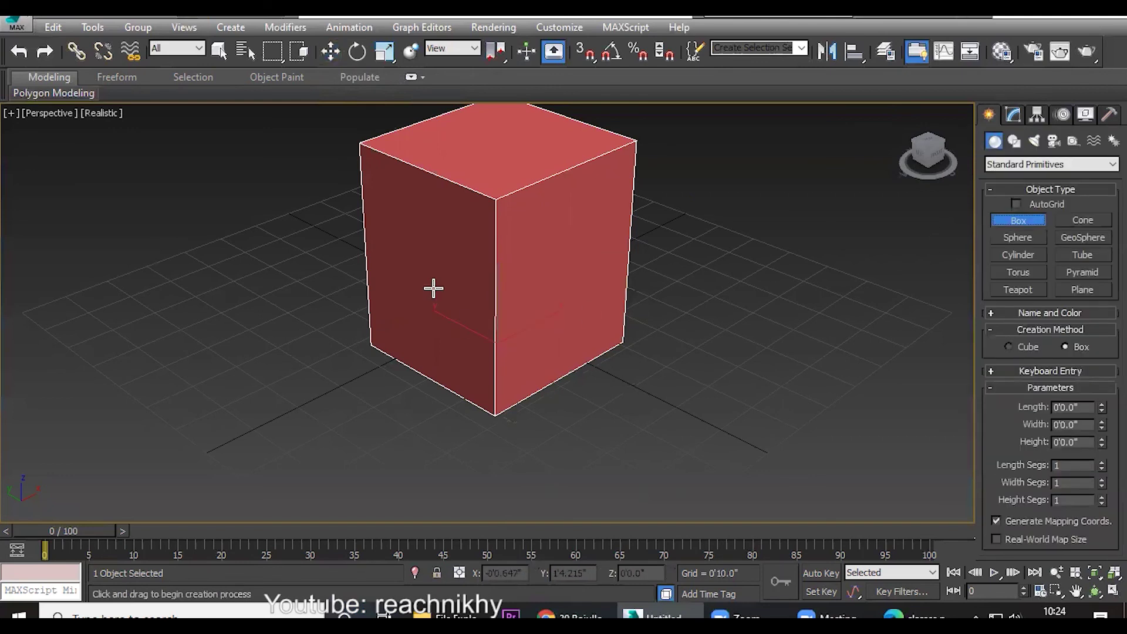
key("ctrl+z")
left_click_drag(503, 297, 497, 337)
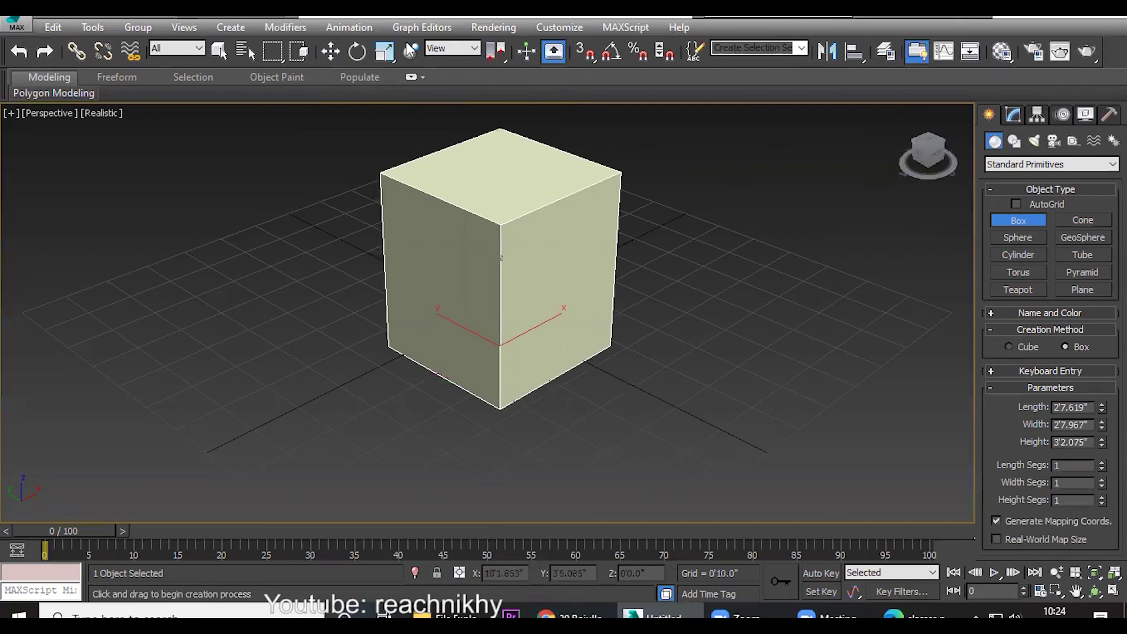
key("w")
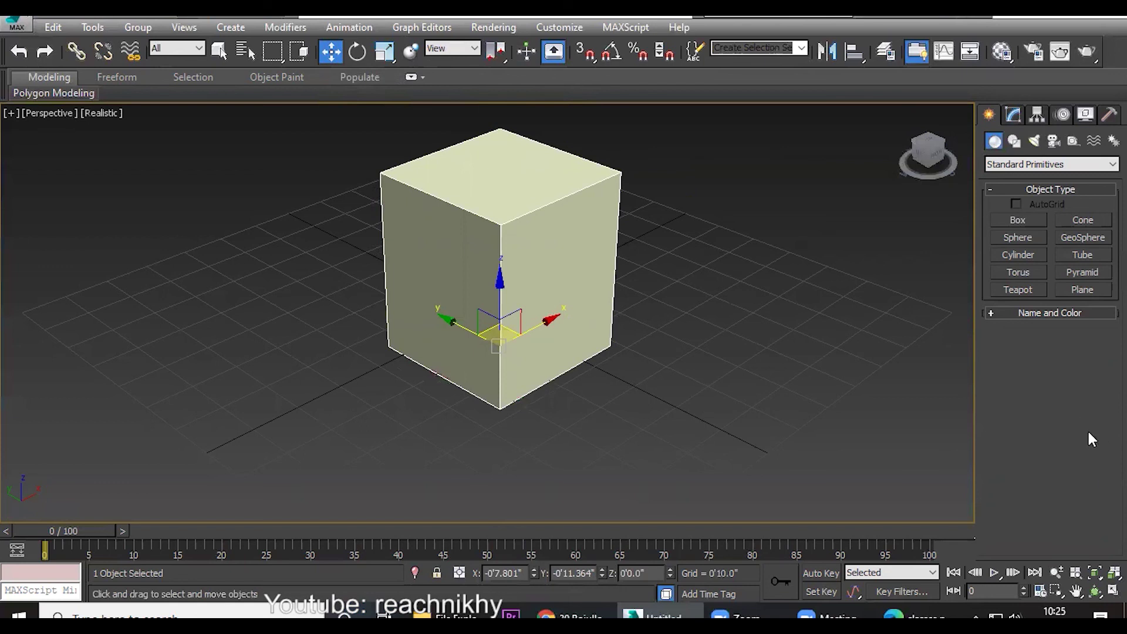
Step: Examine the box's name, color and modifiable parameters, and compare them with the object creation options
left_click(1015, 116)
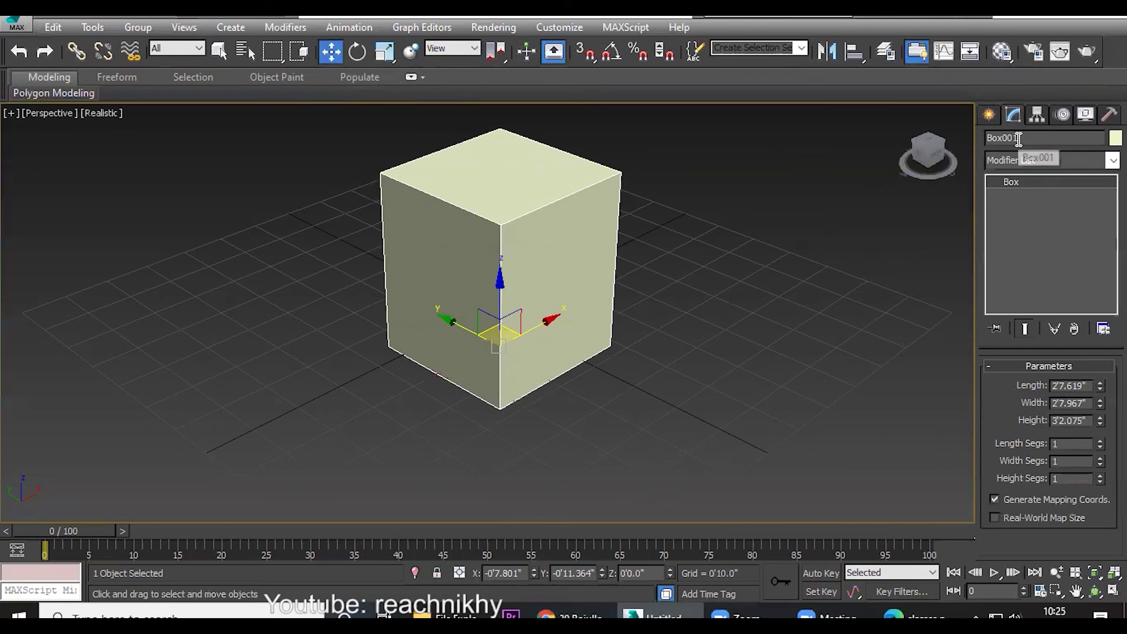
left_click_drag(1018, 139, 982, 146)
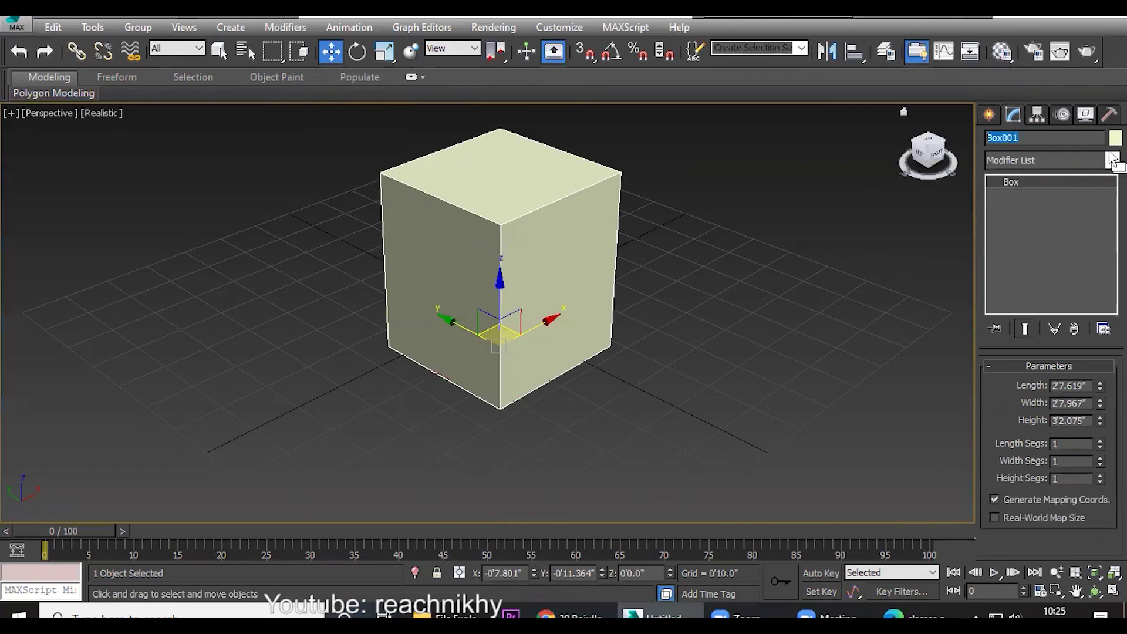
left_click(988, 115)
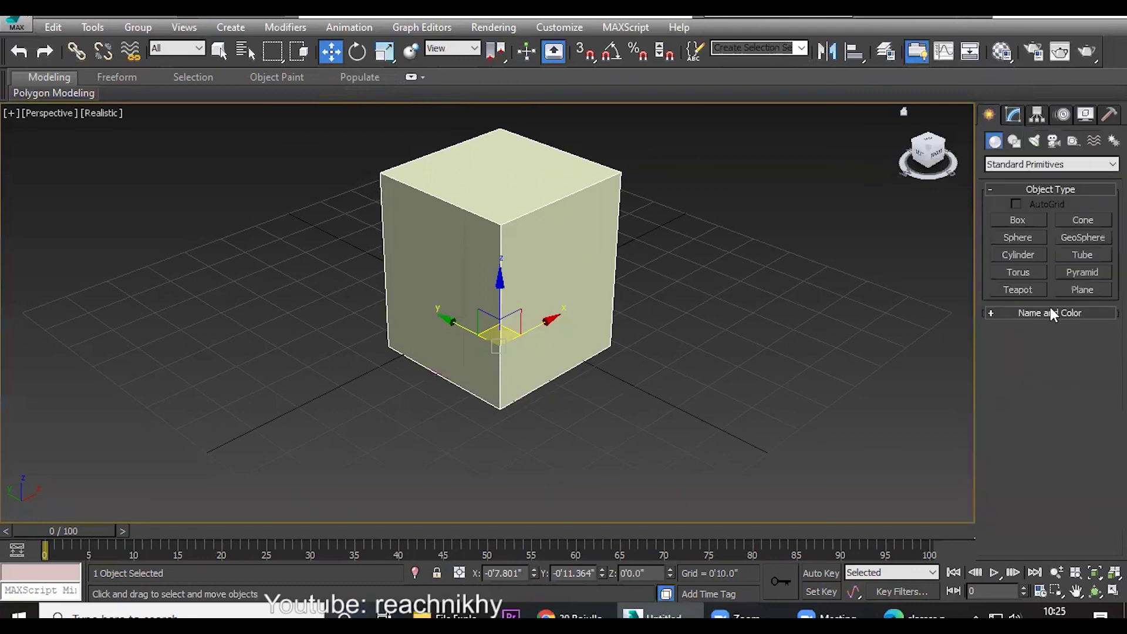
left_click(1012, 114)
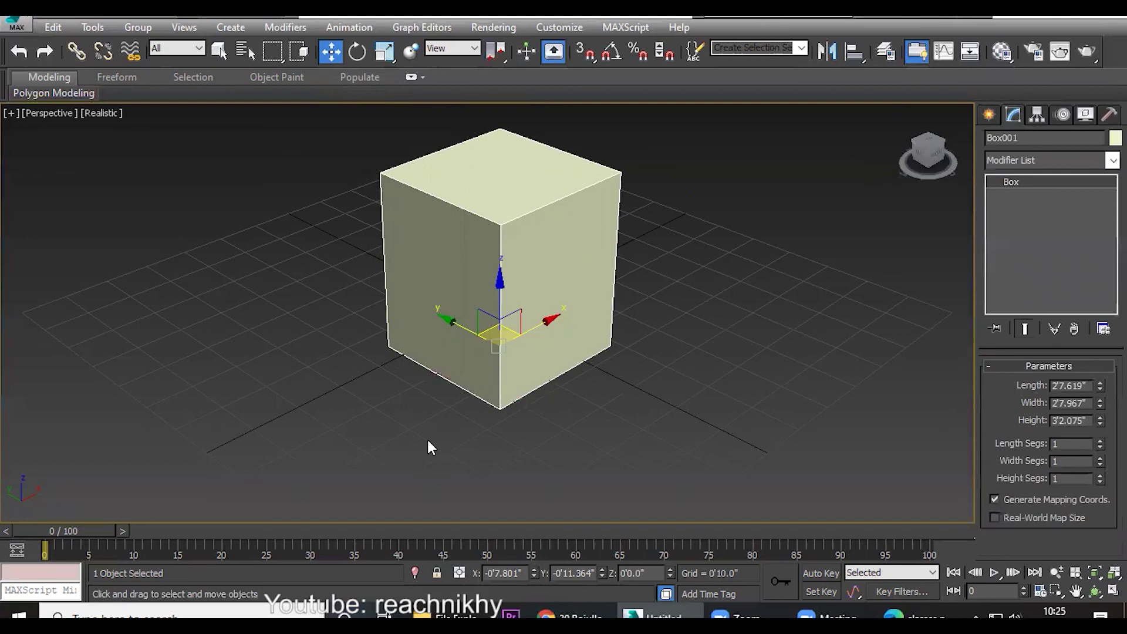
Step: Replace the box with a teapot of about 1'10" radius near the grid centre, and display its parameters for modification
key("Delete")
left_click(988, 115)
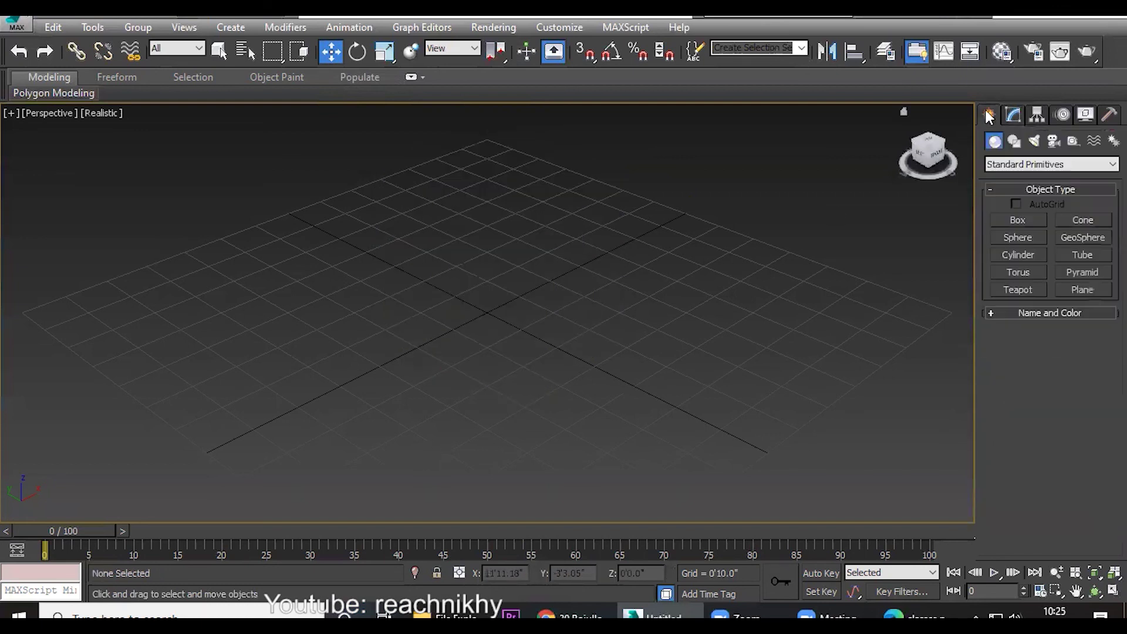
left_click(1017, 290)
left_click_drag(521, 349, 492, 298)
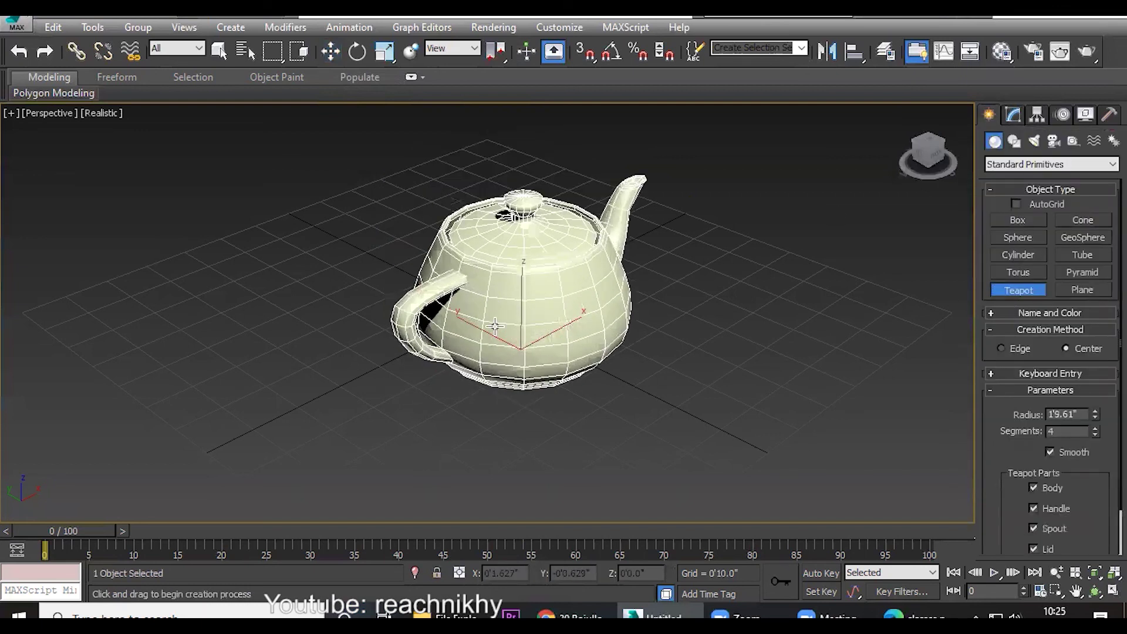
left_click(331, 52)
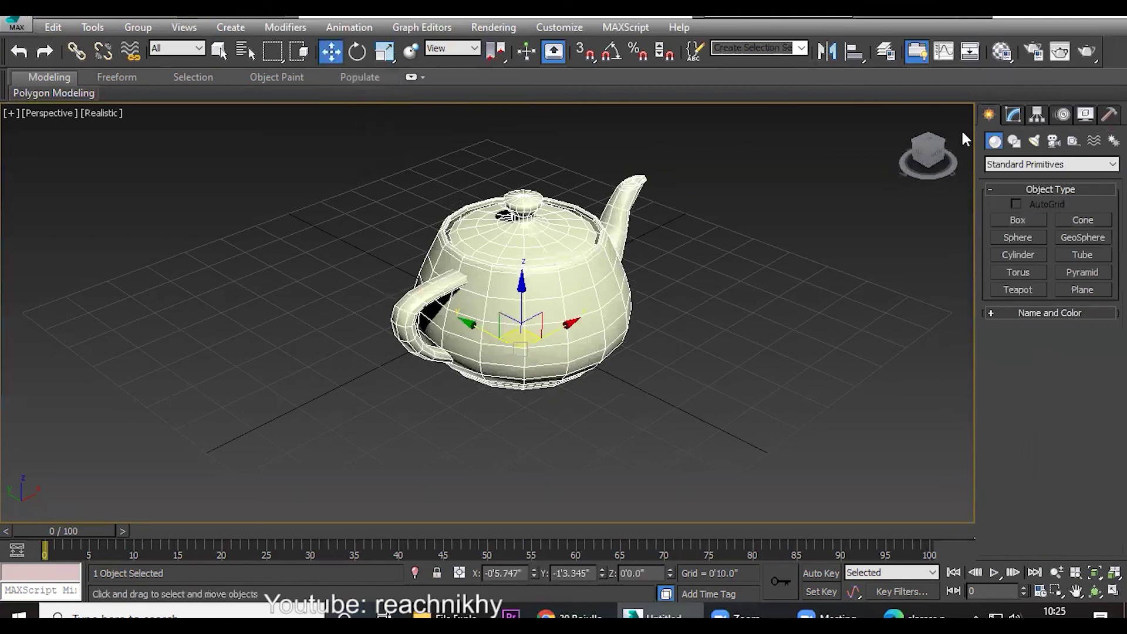
left_click(1012, 113)
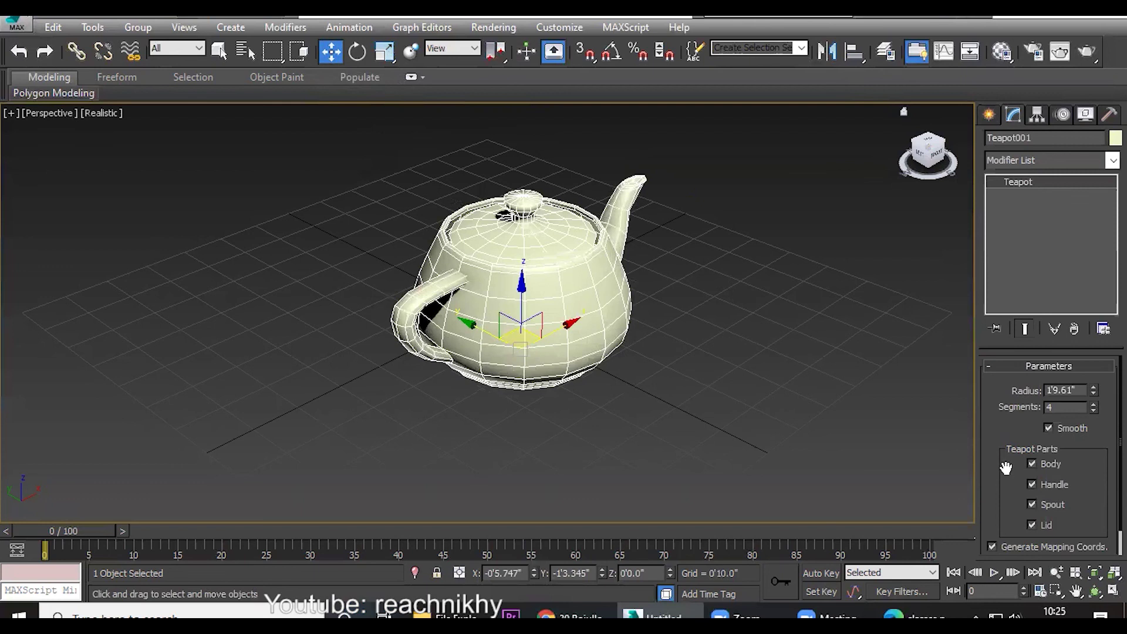
Step: Reset the scene to clear the teapot
left_click(17, 23)
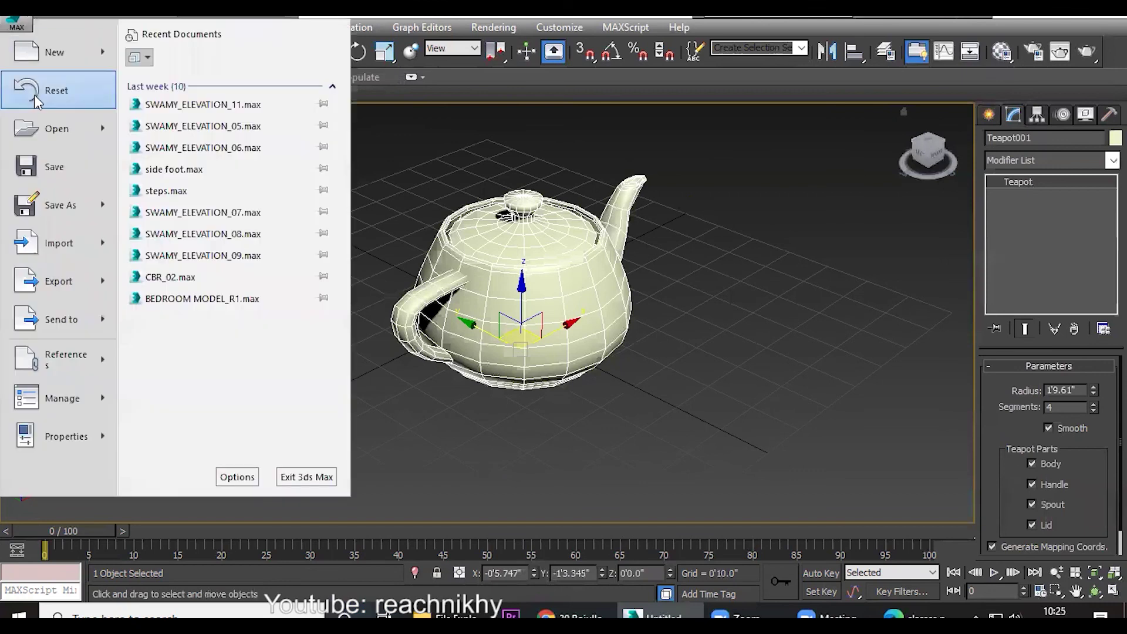